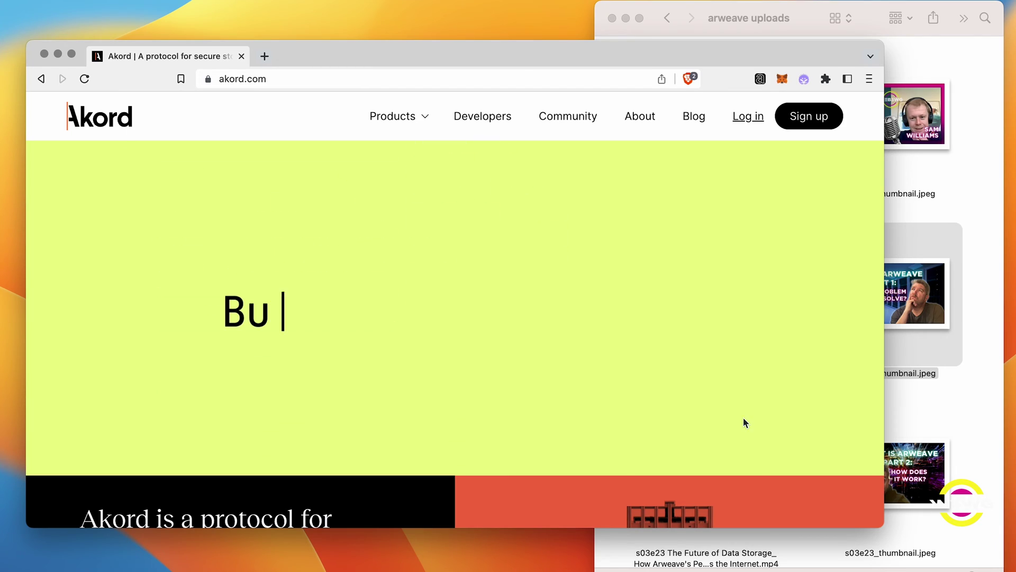
Log in to Akord and open the "What Kind of Internet Do You Want?" vault.
left_click(744, 118)
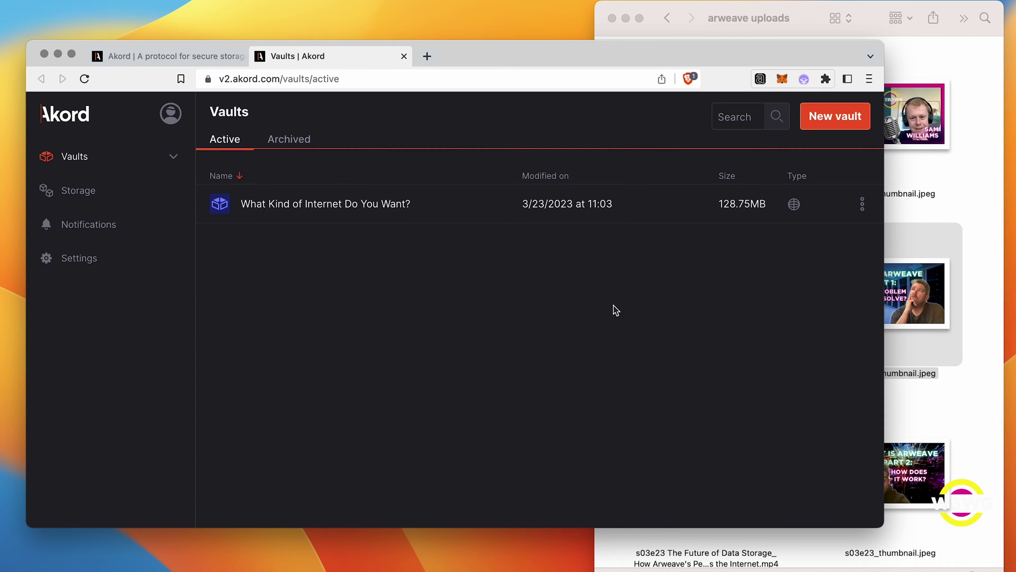
left_click(862, 203)
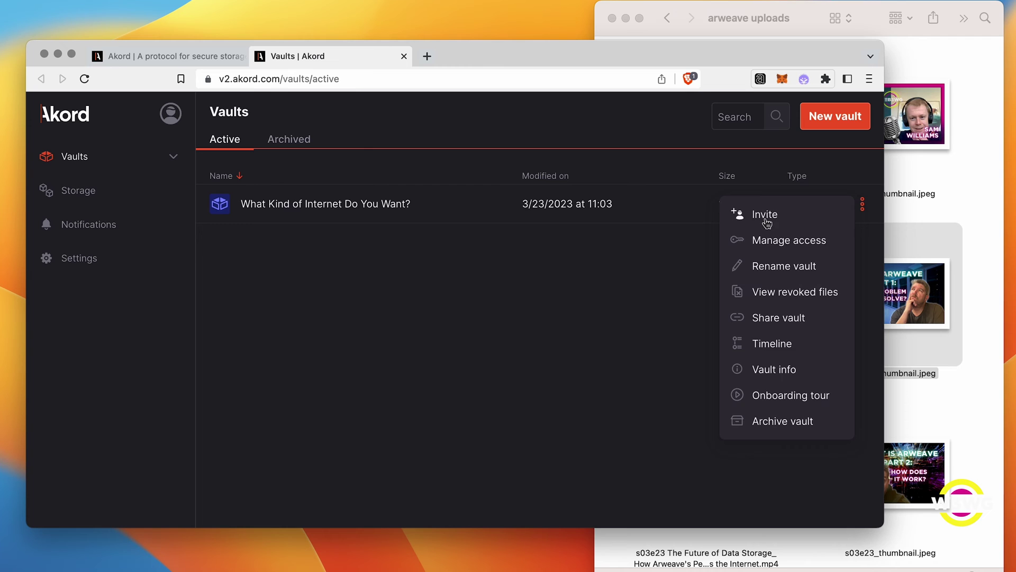
left_click(585, 287)
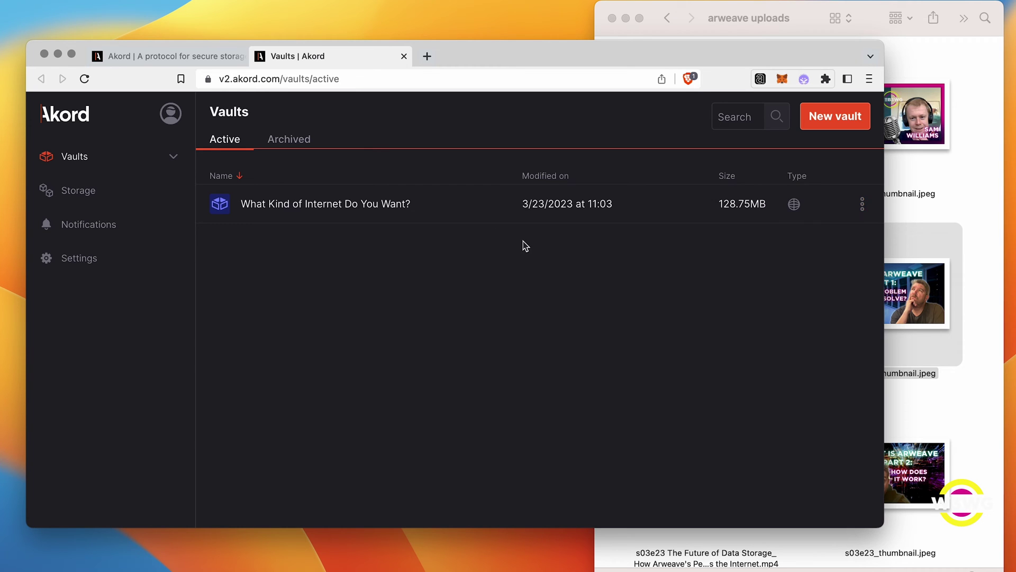
left_click(393, 205)
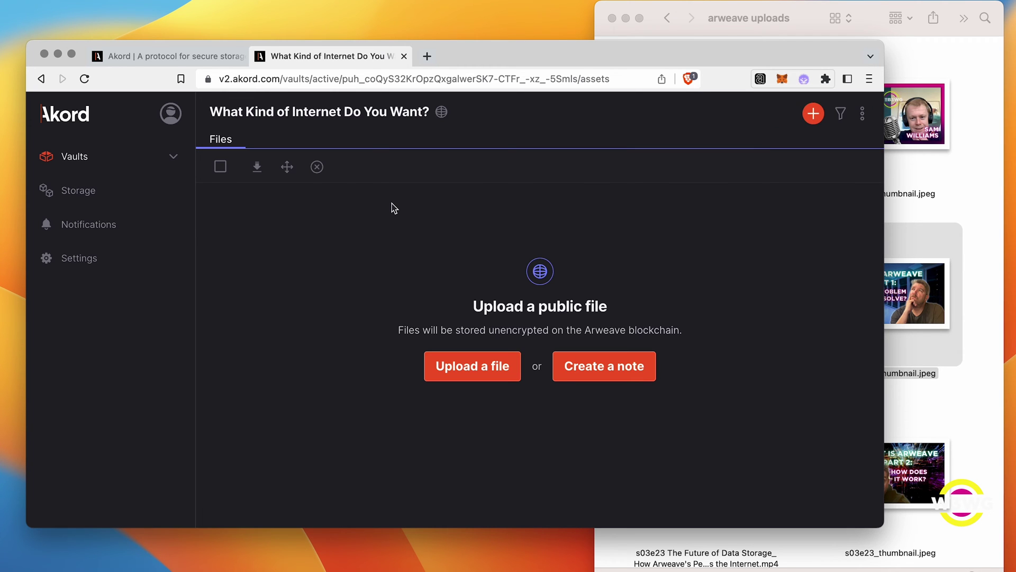
Upload s03e22_thumbnail.jpeg from the arweave uploads folder to the vault as a public file.
left_click(974, 271)
left_click_drag(902, 289, 465, 243)
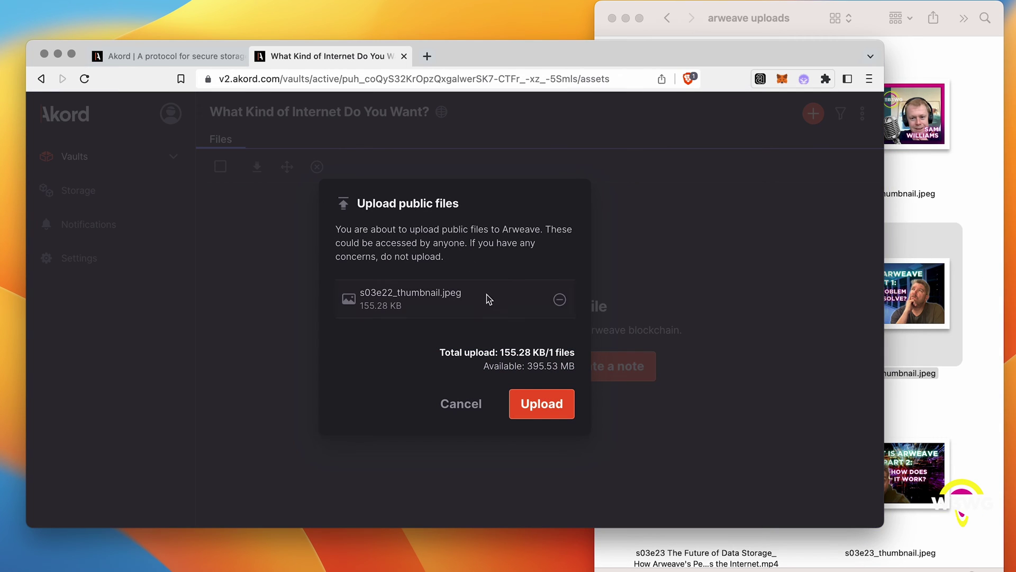
left_click(545, 410)
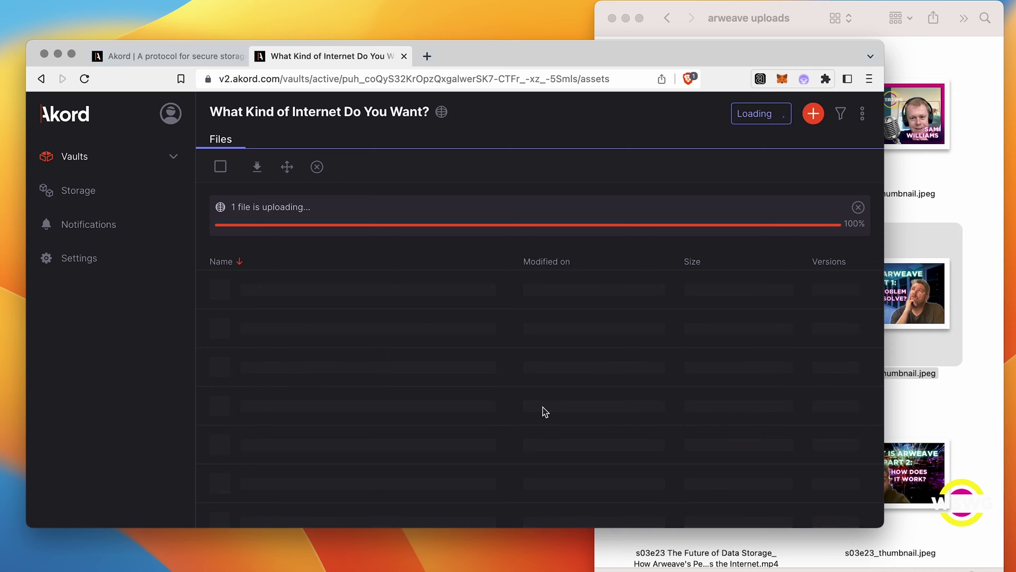
View the file info of s03e22_thumbnail.jpeg and its transaction in the block explorer, then return to the vault's file list.
left_click(862, 237)
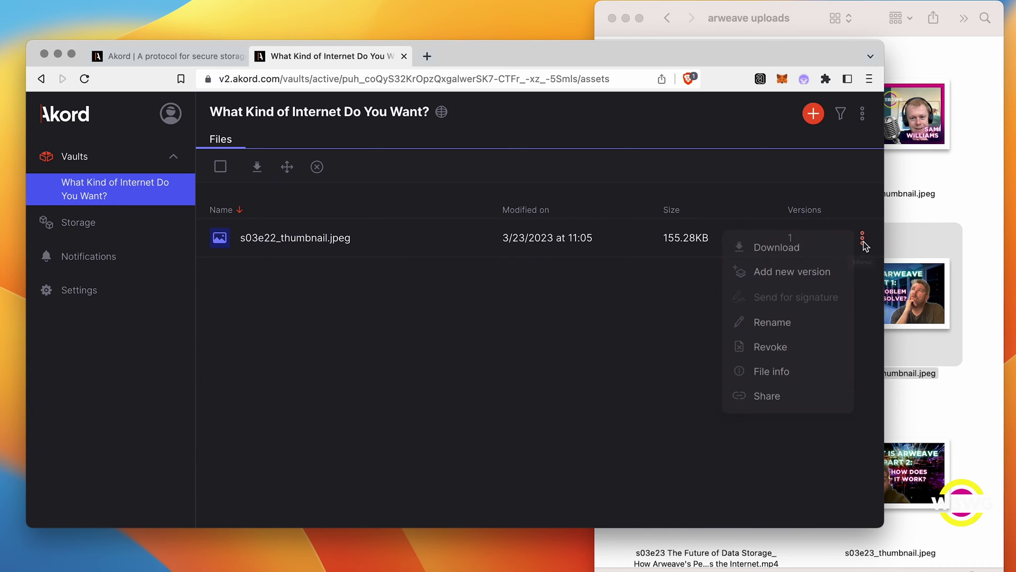
left_click(776, 380)
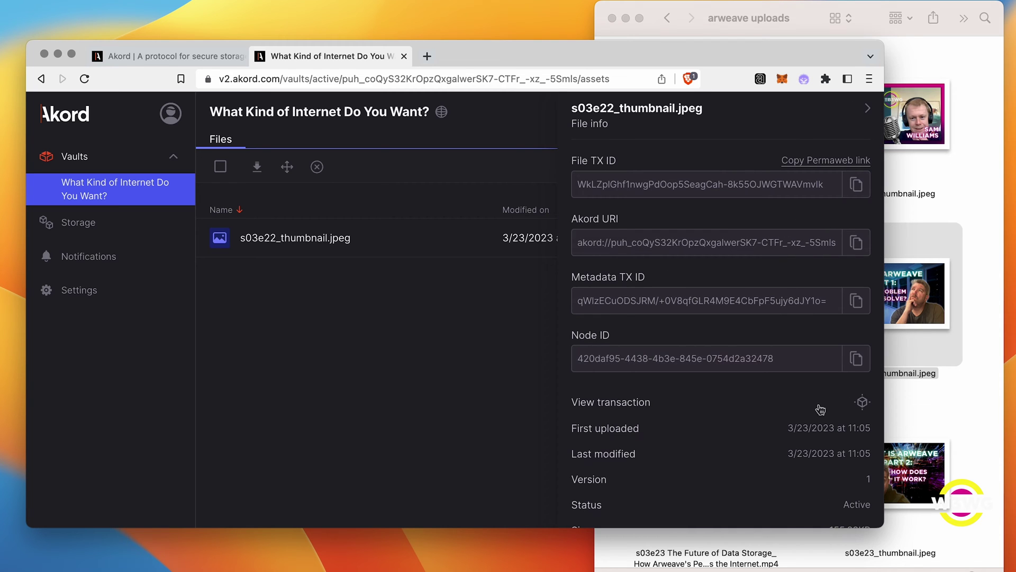
left_click(863, 402)
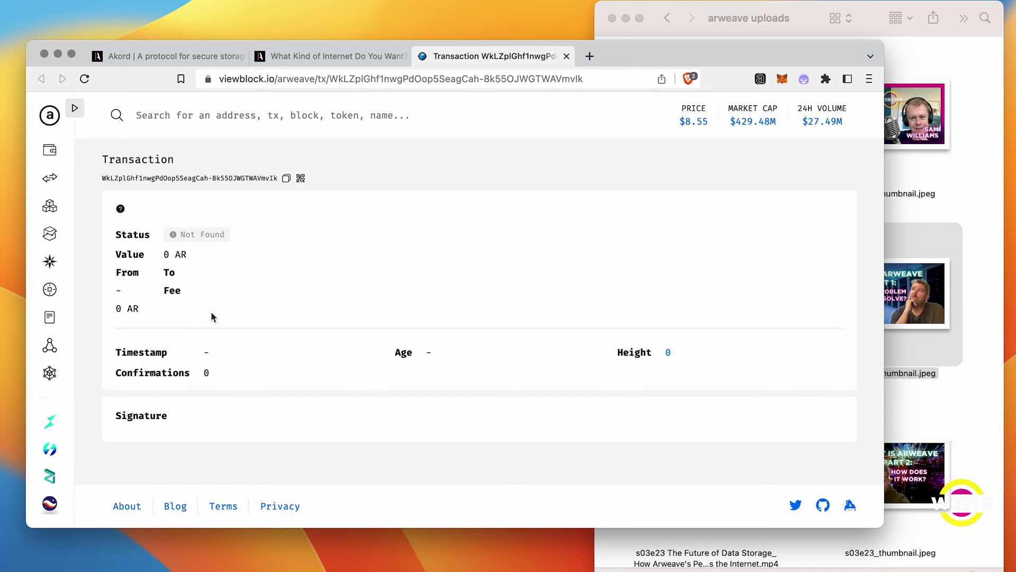
key("ctrl+shift+Tab")
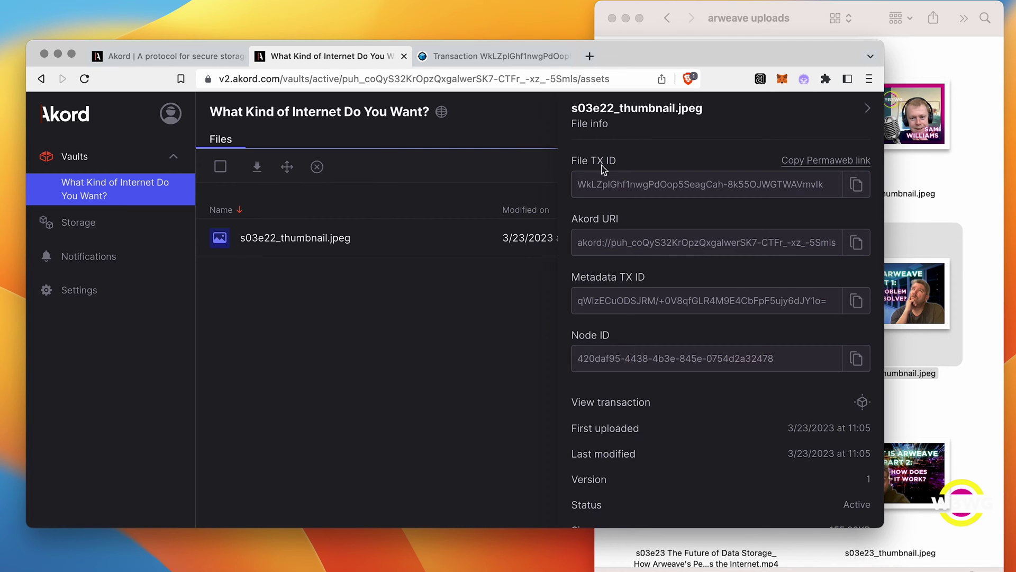
left_click(869, 109)
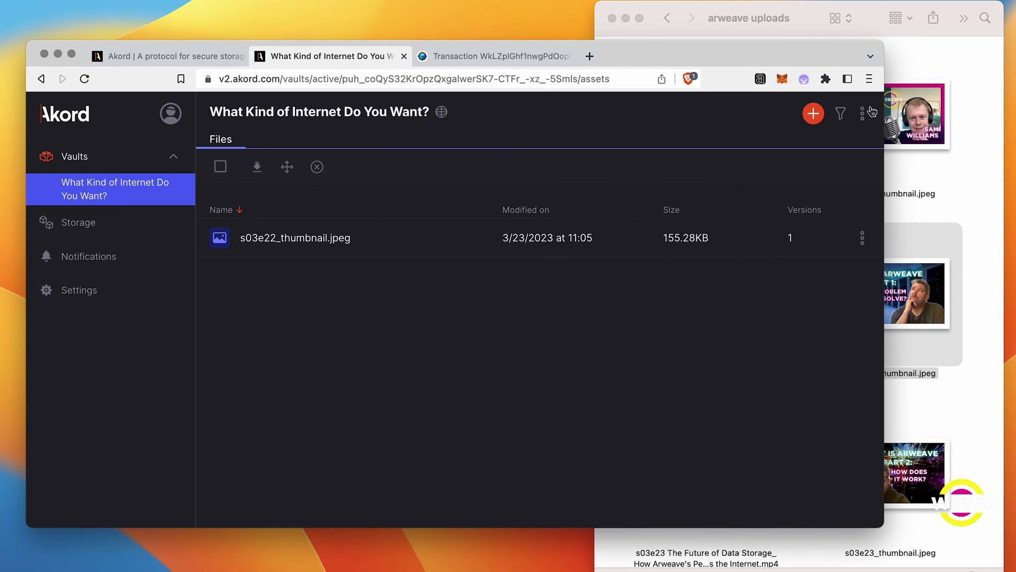
Upload the video "s03e22 How Arweave Solves the Decentralized..." from the arweave uploads folder to the vault as a public file.
left_click(982, 212)
left_click(726, 315)
left_click_drag(726, 315, 508, 306)
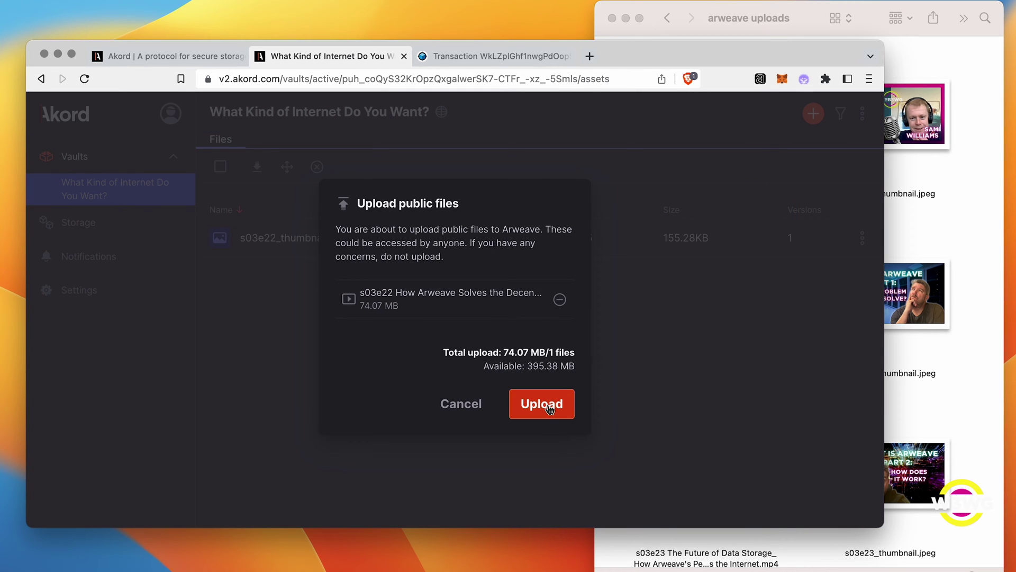
left_click(550, 408)
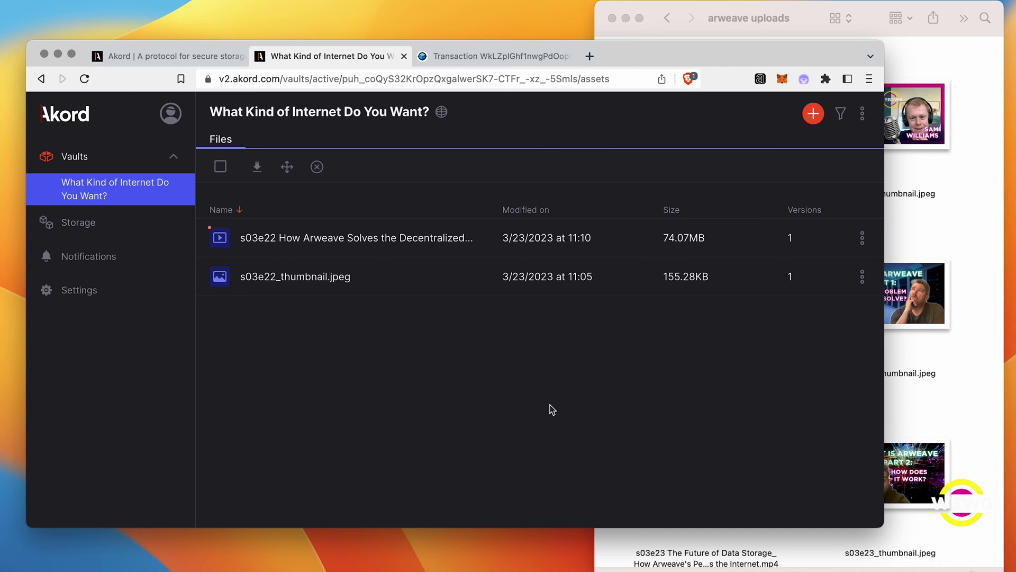
Reload the thumbnail's transaction page in the block explorer and examine its status, tags and data preview.
left_click(217, 283)
key("ctrl+Tab")
key("super+r")
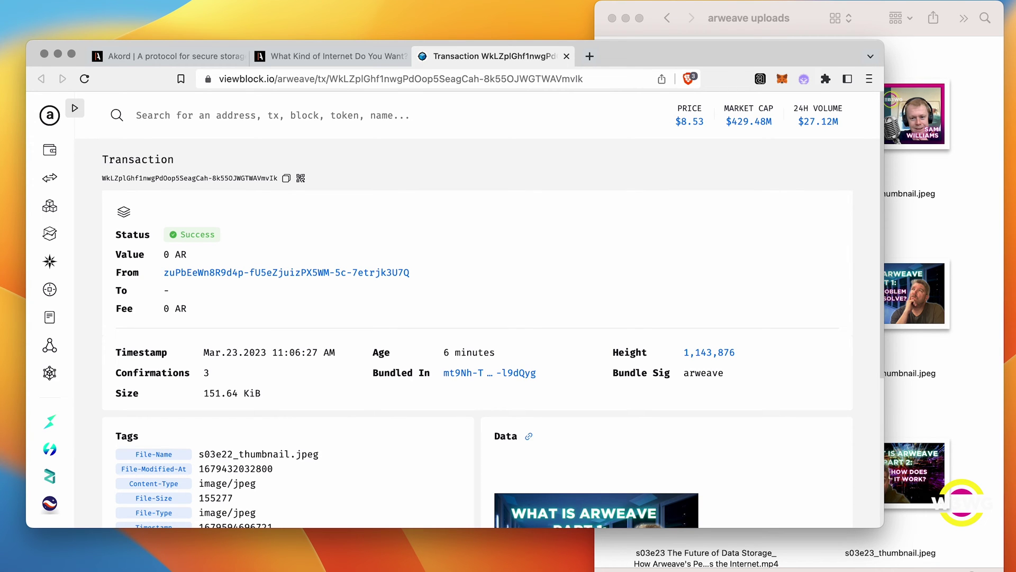
scroll(523, 232, "down", 1)
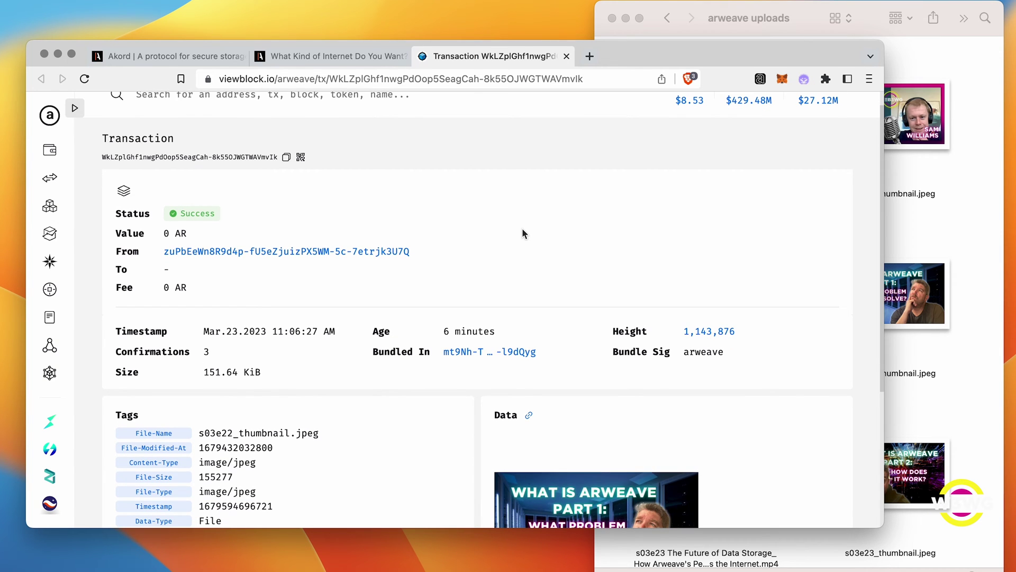
scroll(523, 234, "down", 3)
scroll(523, 233, "down", 8)
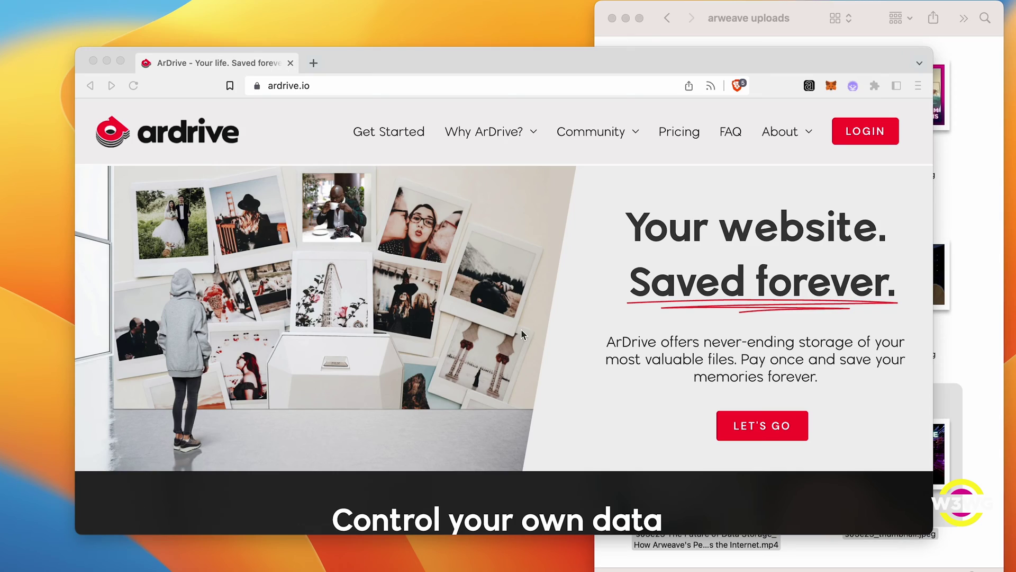
Start logging in to ArDrive from its website, using ArConnect as the wallet.
left_click(754, 192)
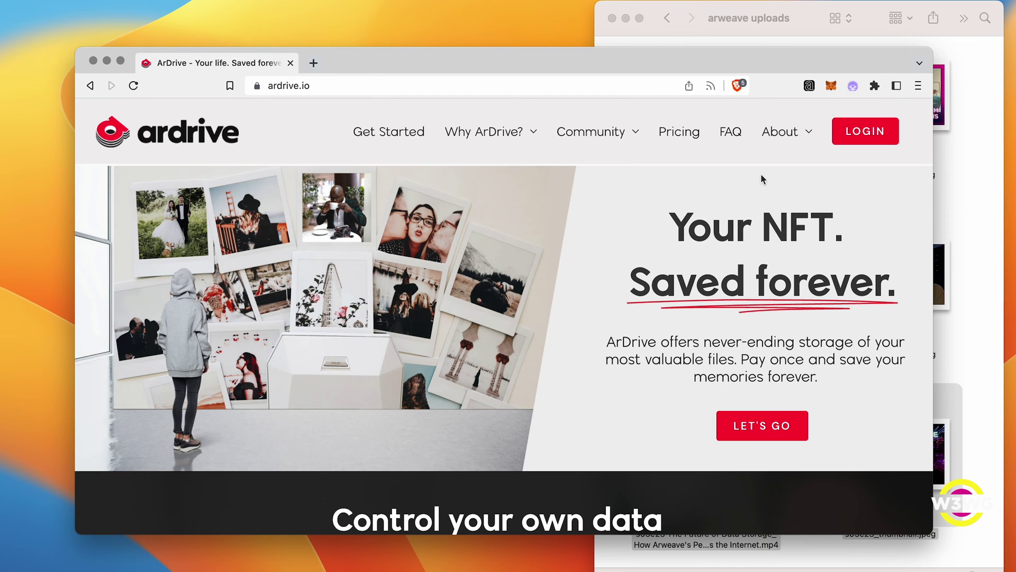
left_click(867, 133)
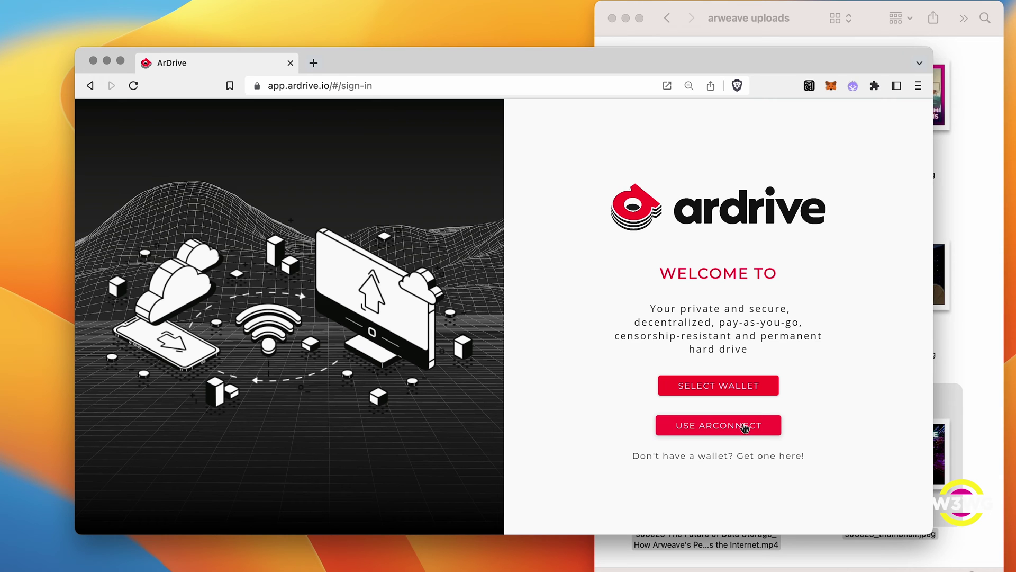
left_click(718, 427)
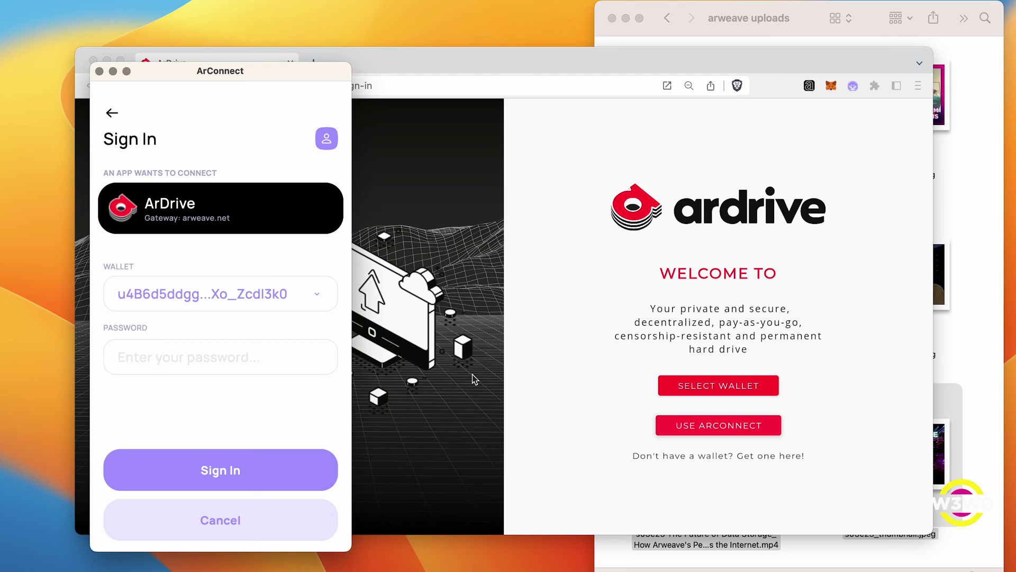
Enter the wallet password in ArConnect, sign in, and connect ArDrive with the requested permissions.
left_click(210, 365)
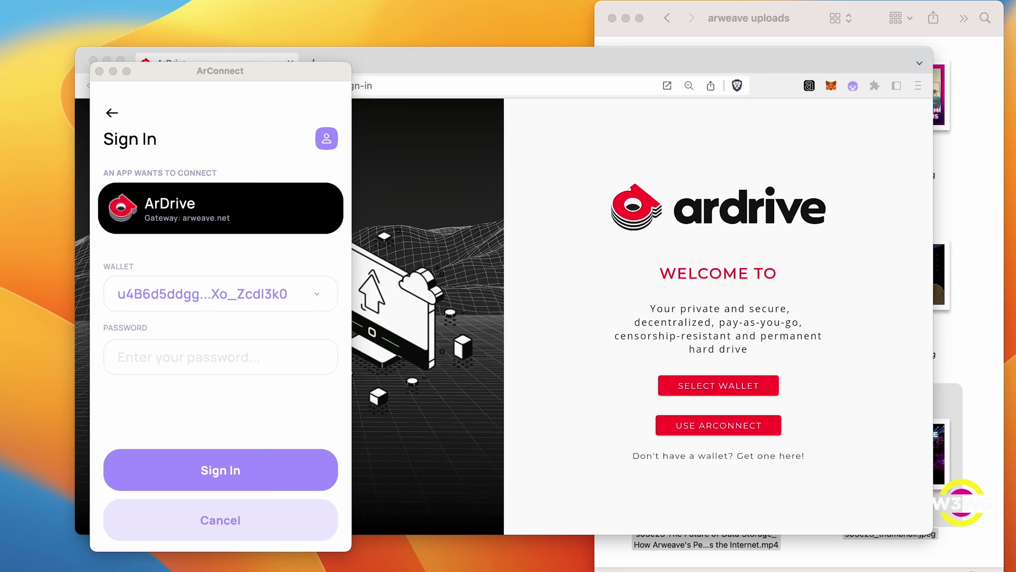
left_click(158, 362)
key("super+v")
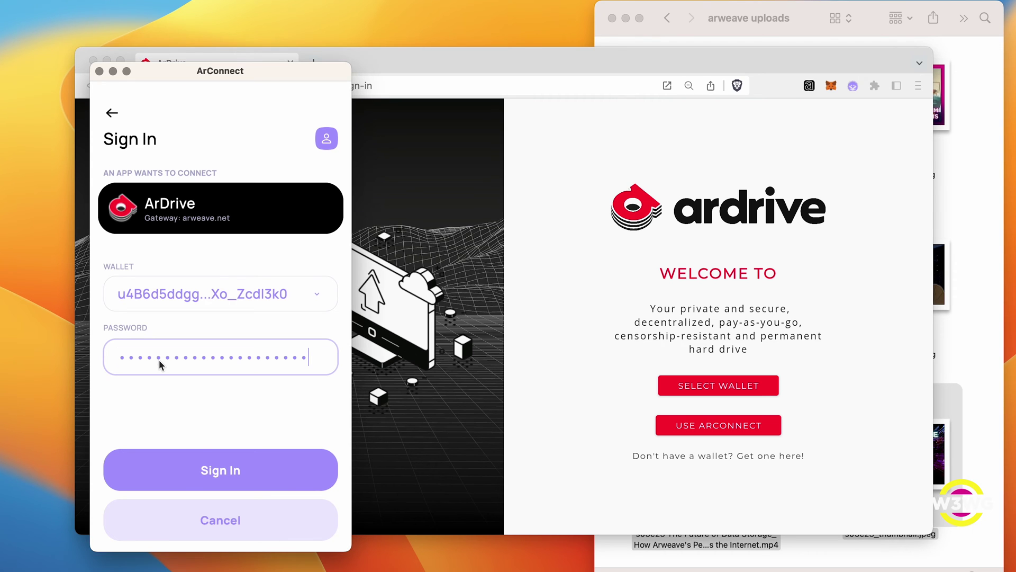
left_click(228, 474)
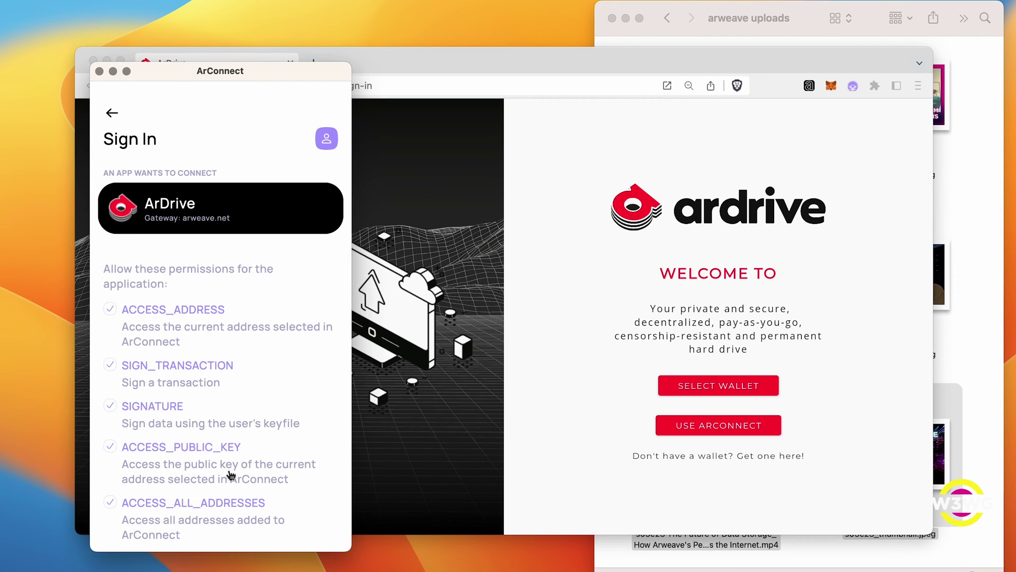
scroll(229, 474, "down", 5)
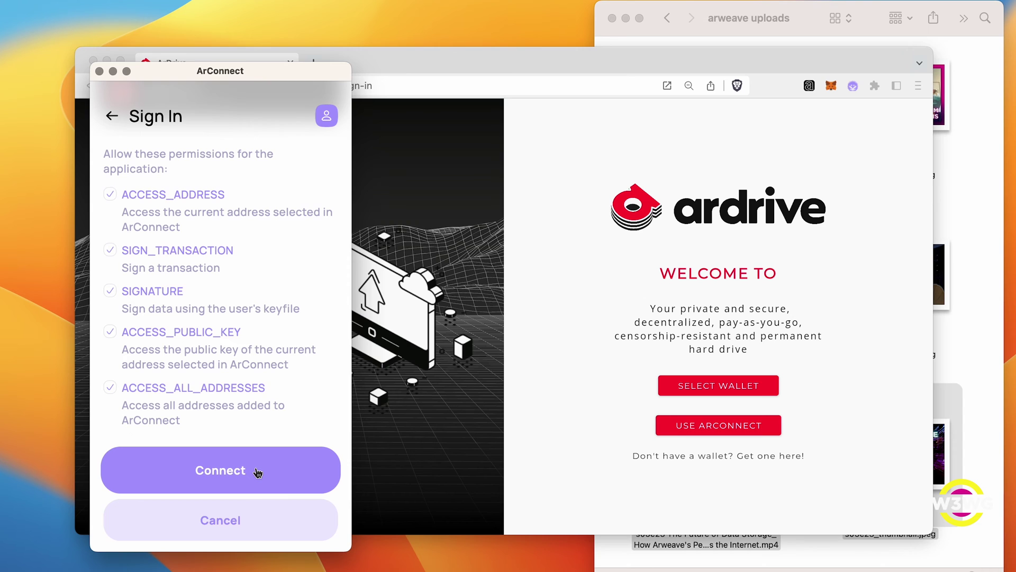
left_click(258, 472)
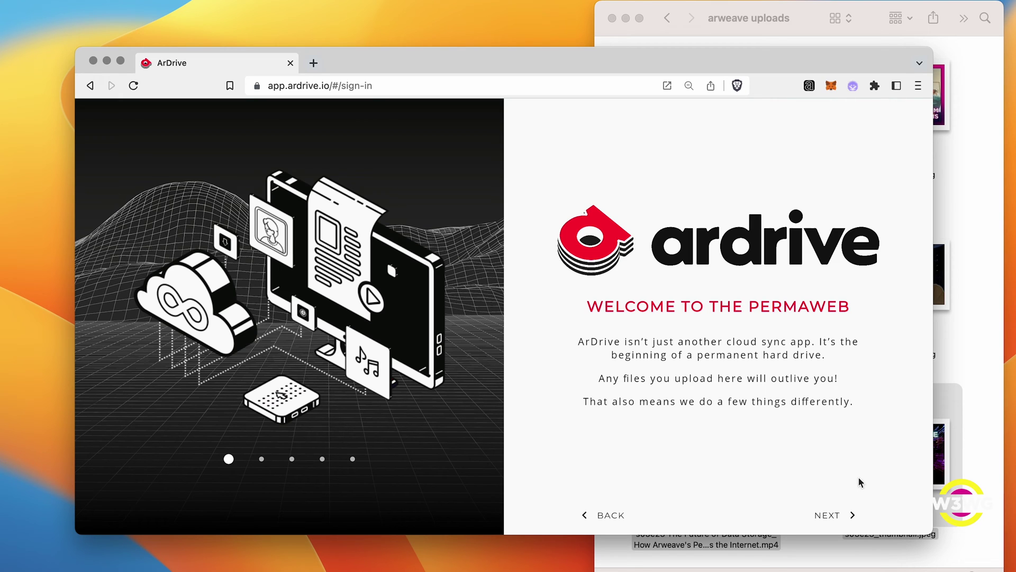
Advance through the ArDrive welcome pages, from the permaweb introduction past the total privacy control page.
left_click(844, 523)
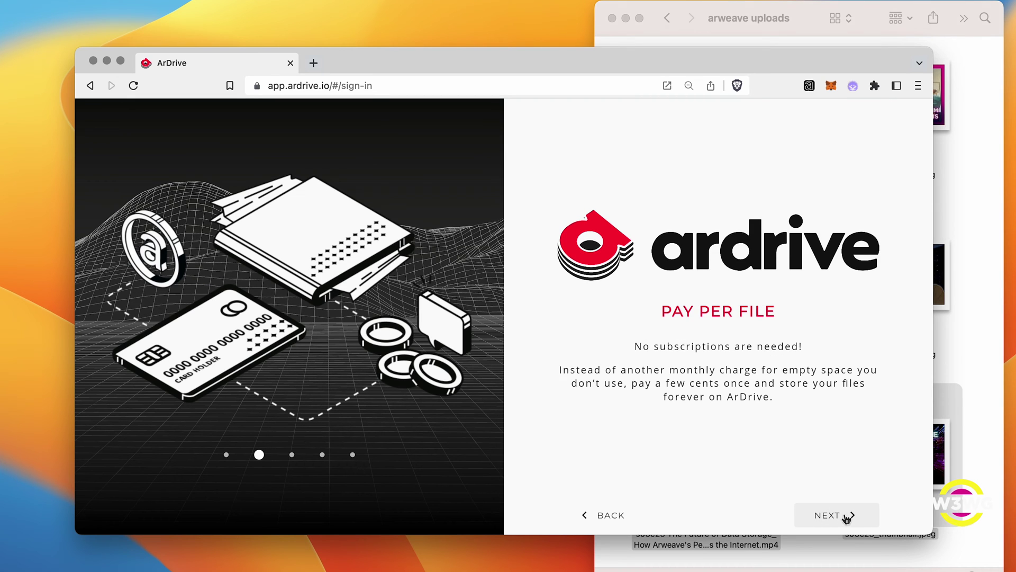
left_click(846, 520)
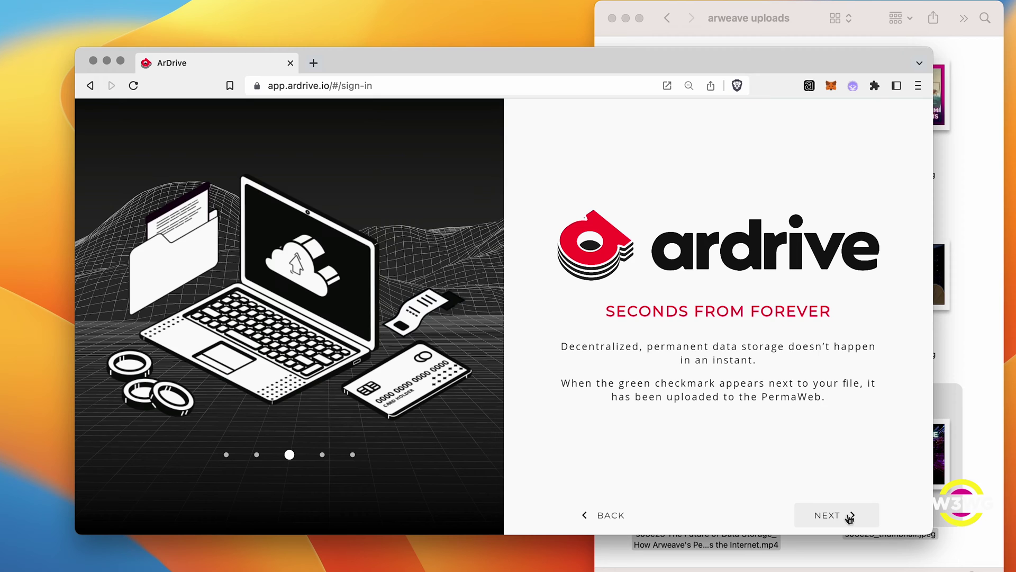
left_click(849, 516)
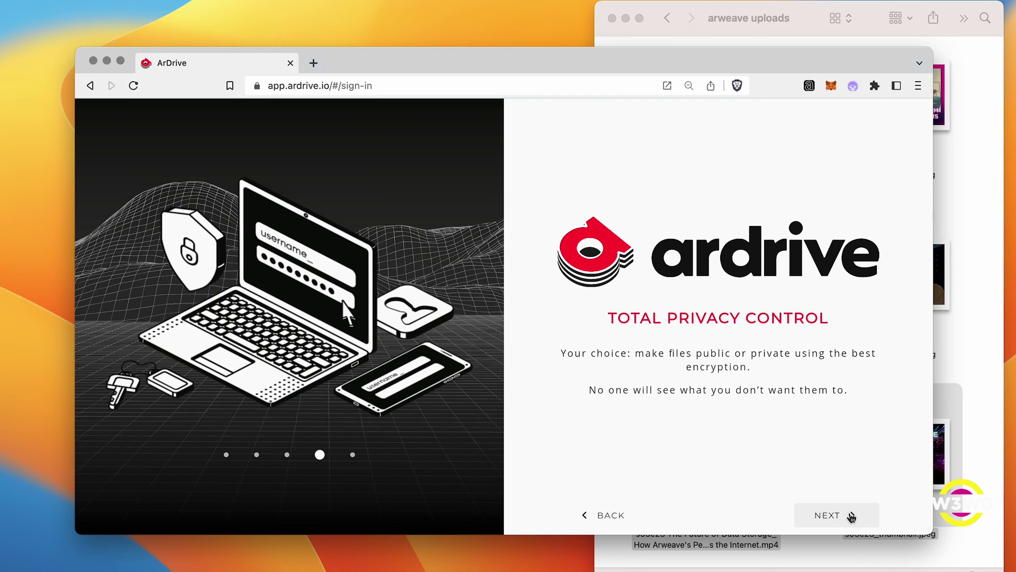
left_click(851, 516)
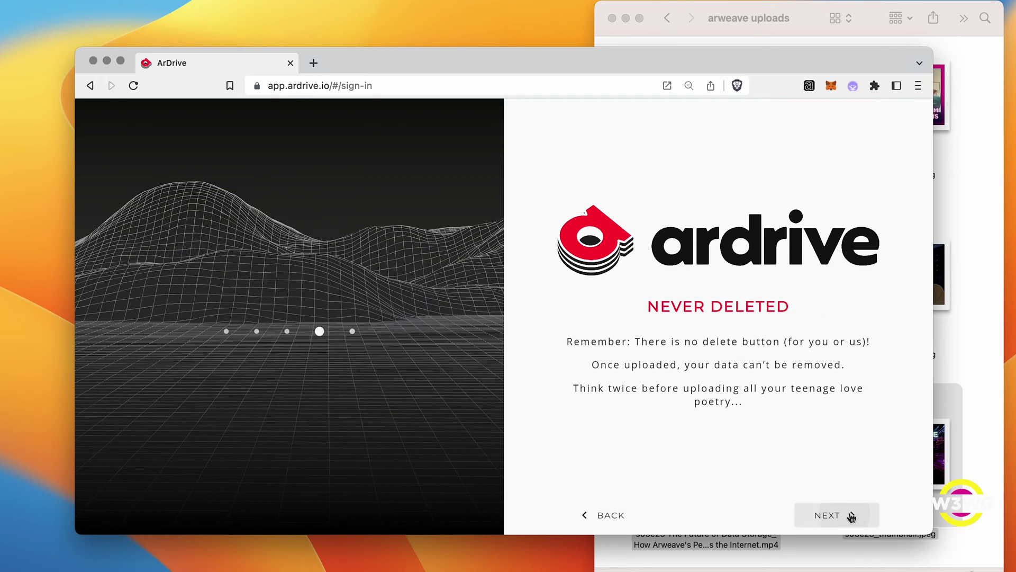
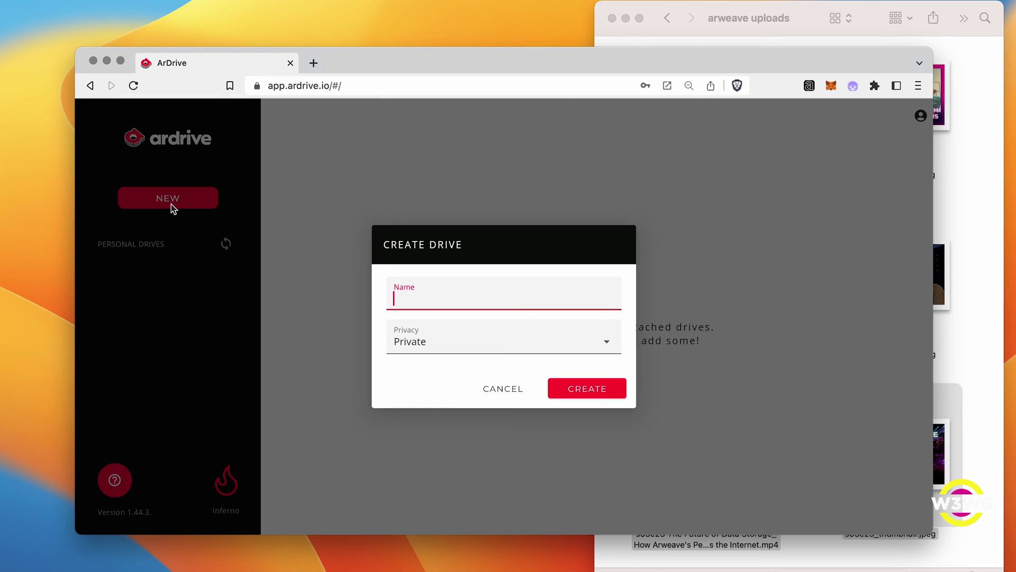
Create a drive named "What Kind of Internet Do You Want" with its privacy set to Public.
left_click(472, 349)
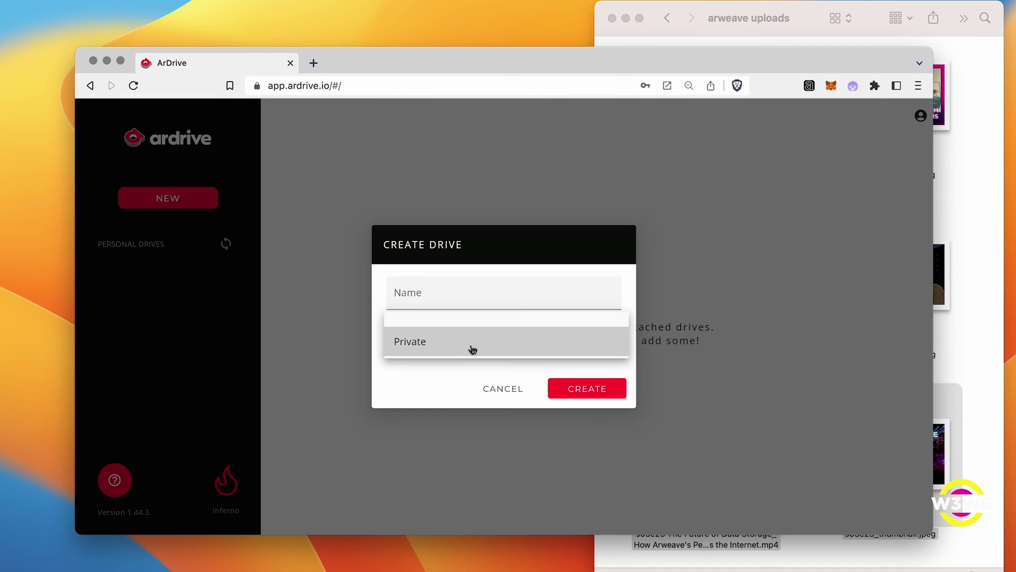
left_click(448, 317)
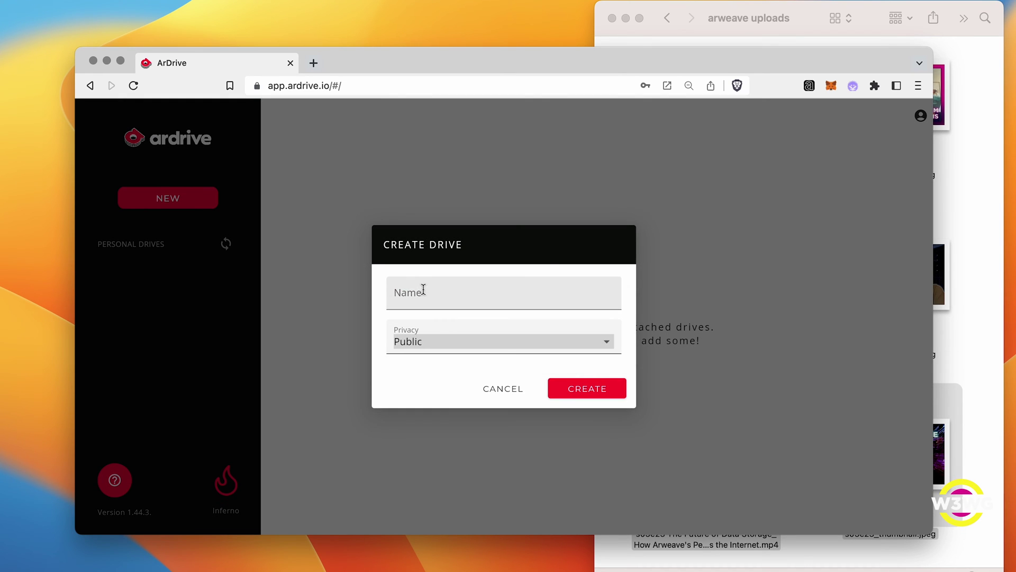
left_click(423, 290)
type("WHAT")
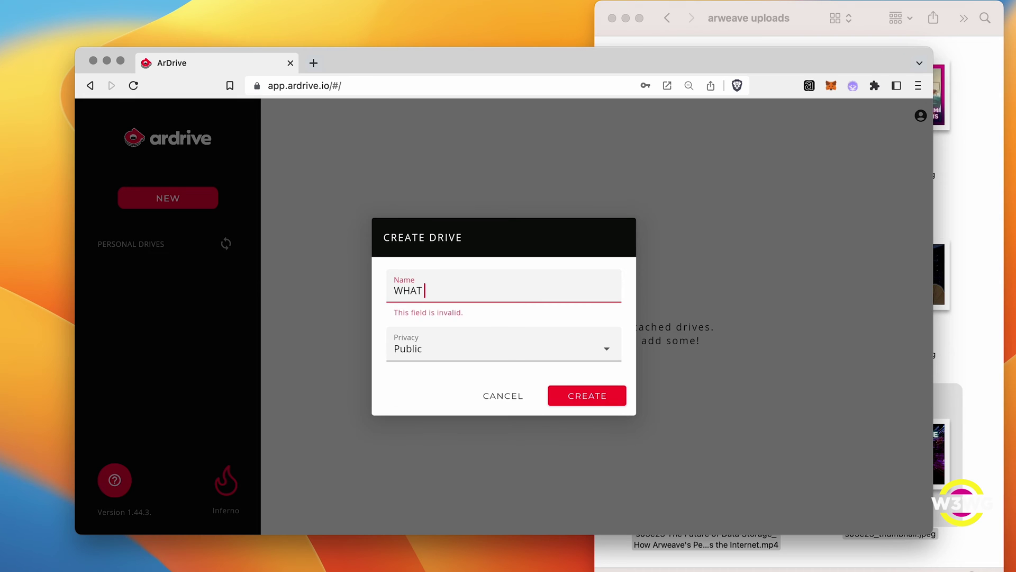
key("BackSpace")
key("BackSpace")
type("at Kind og")
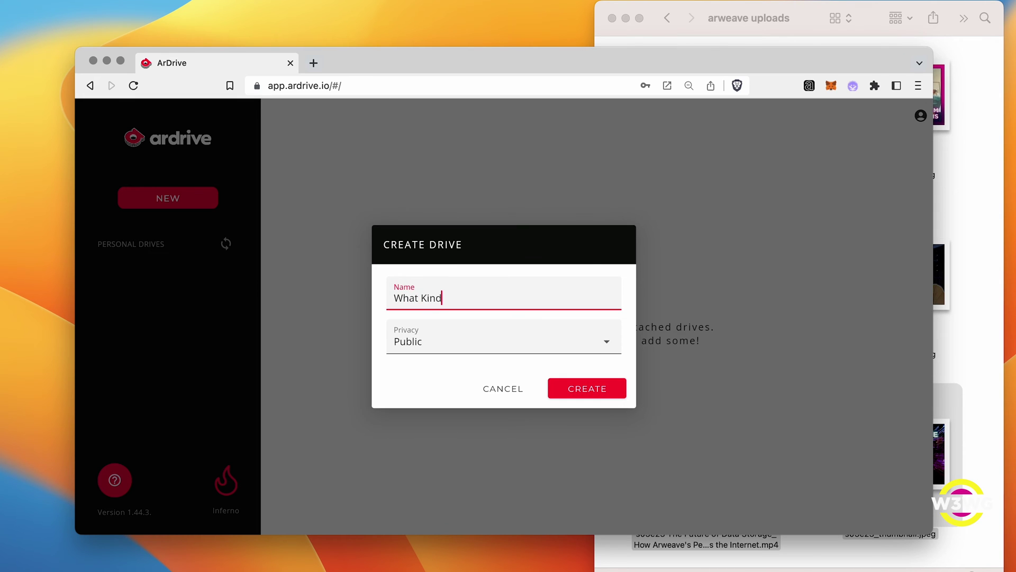
key("BackSpace")
key("BackSpace")
type("f ")
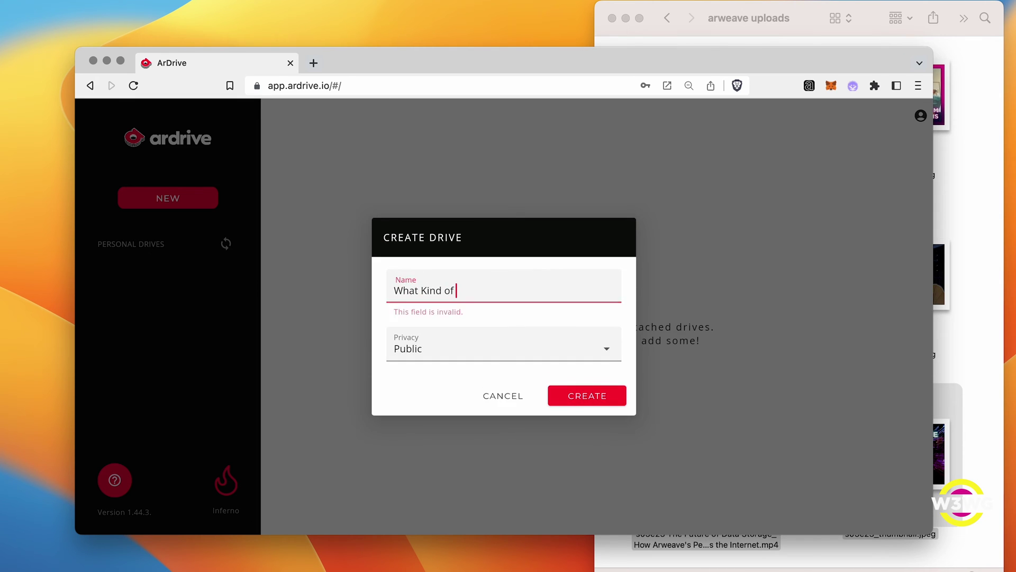
type("Internet Do Yo")
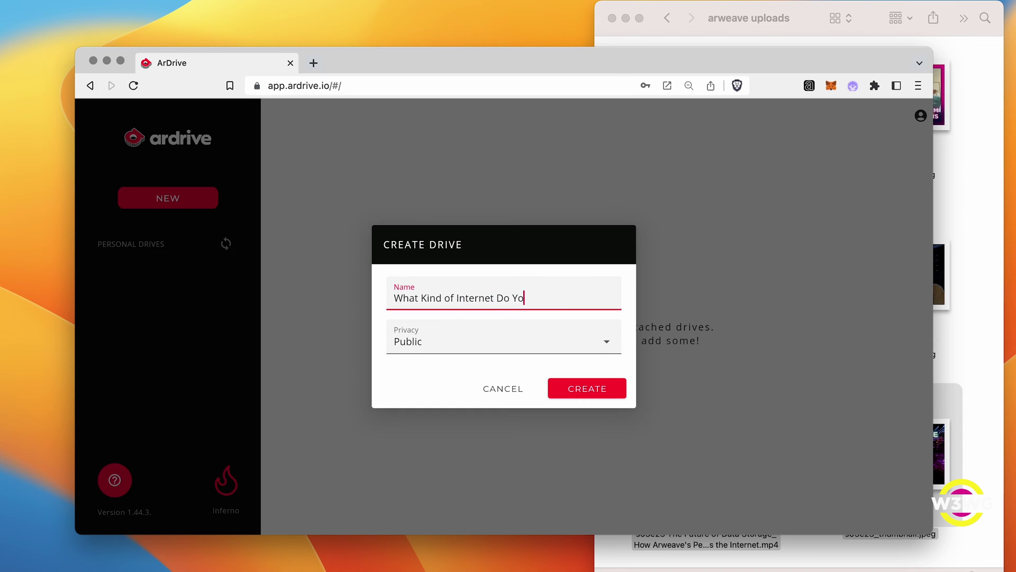
type("u Want?")
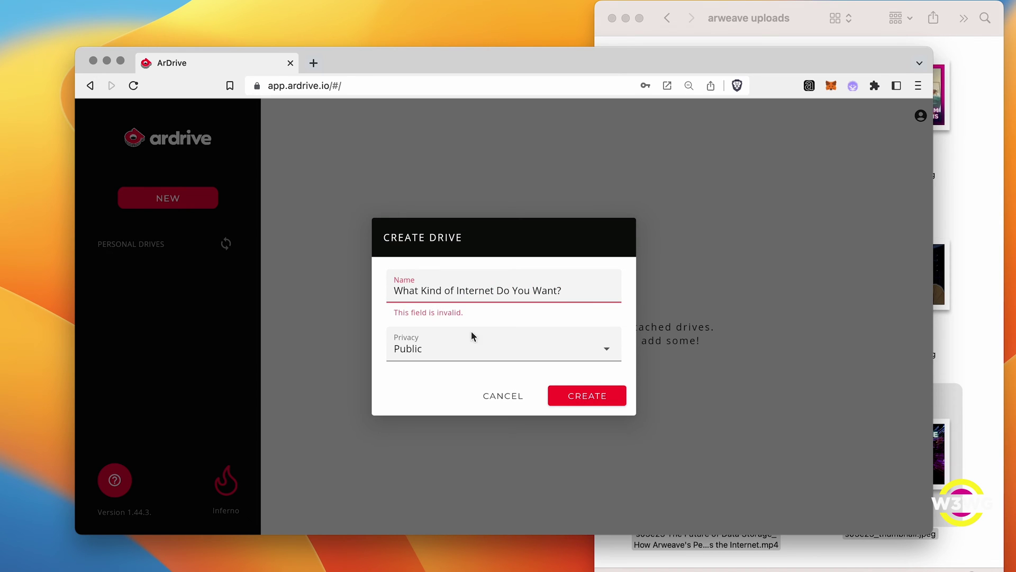
key("BackSpace")
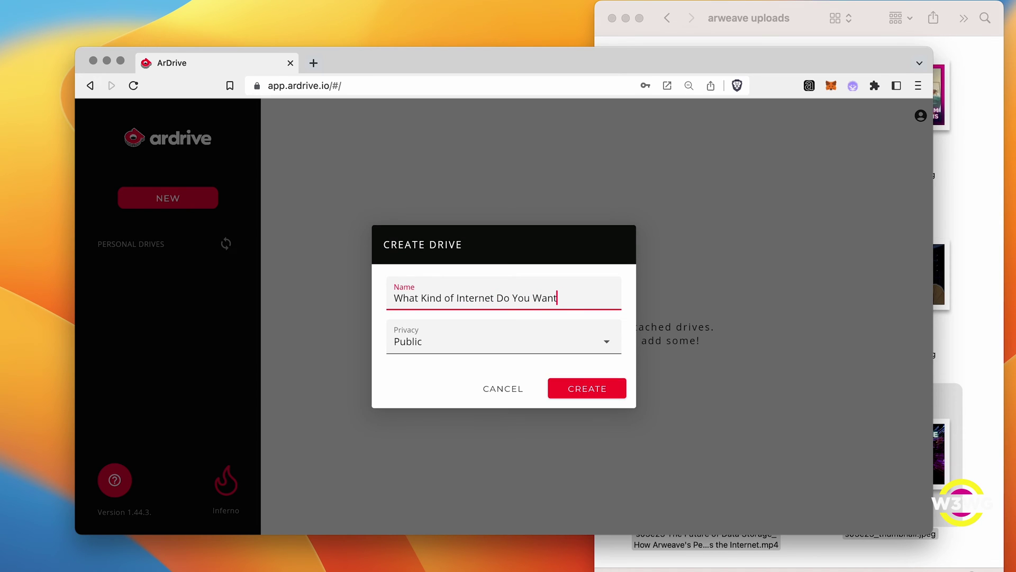
left_click(589, 389)
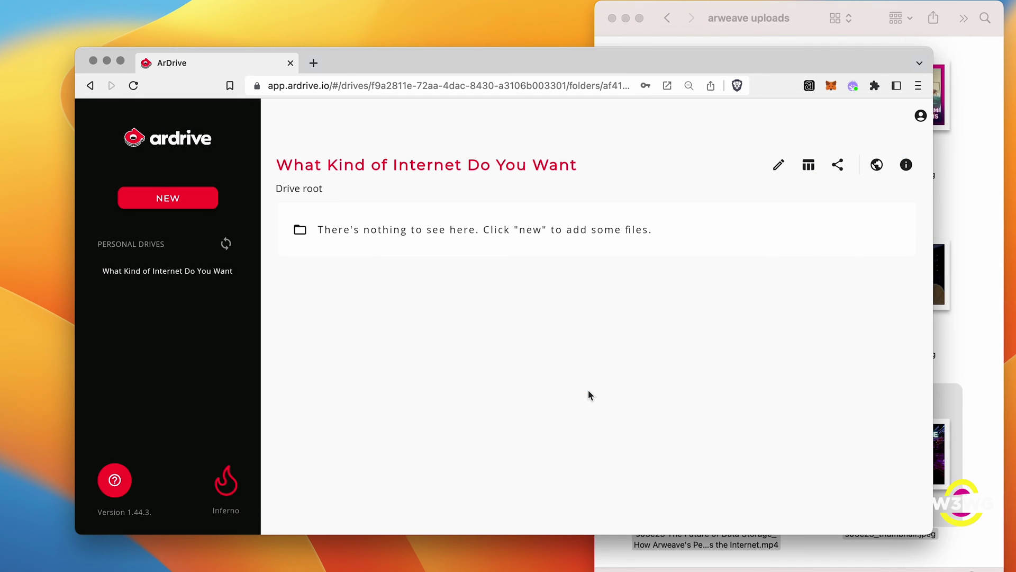
Upload s03e23_thumbnail.jpeg from the arweave uploads folder to the drive root, and permanently decline the feedback request.
left_click(969, 229)
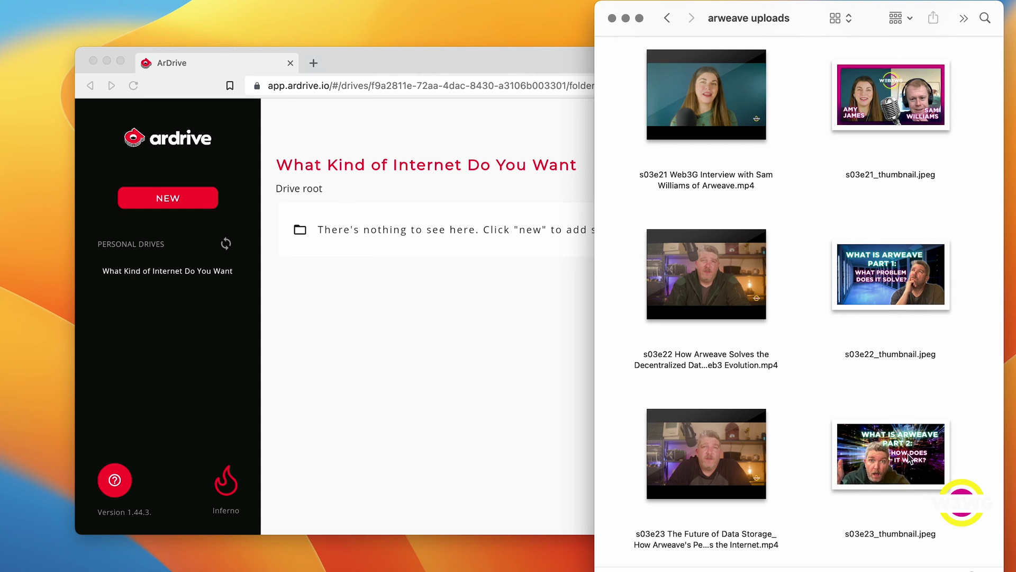
left_click_drag(922, 439, 462, 312)
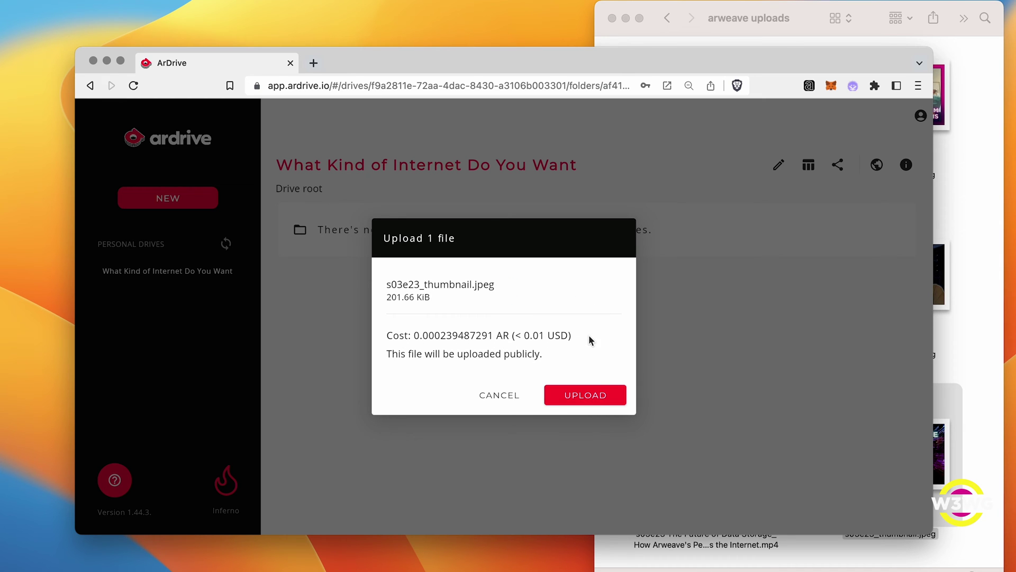
left_click(590, 398)
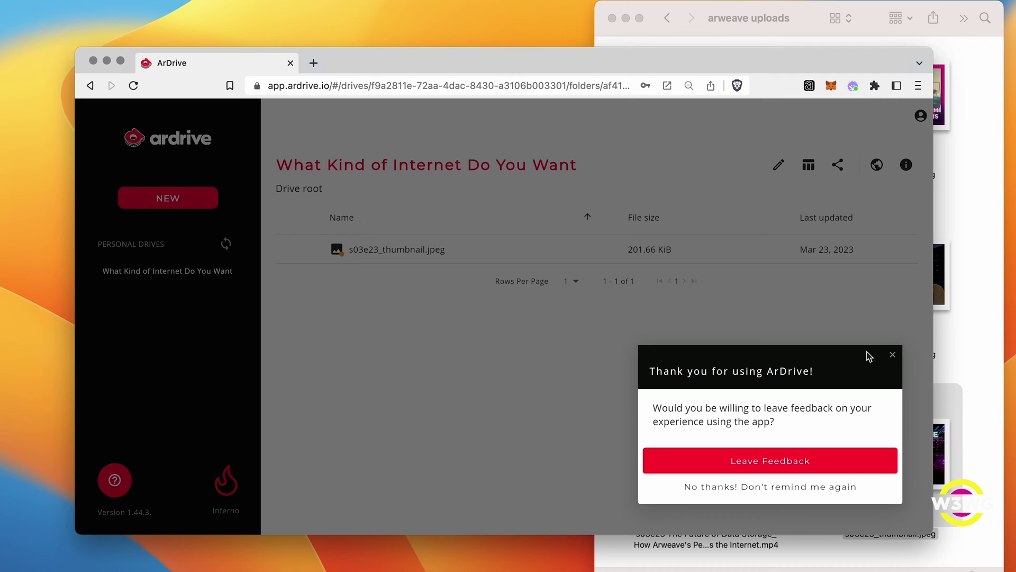
left_click(796, 486)
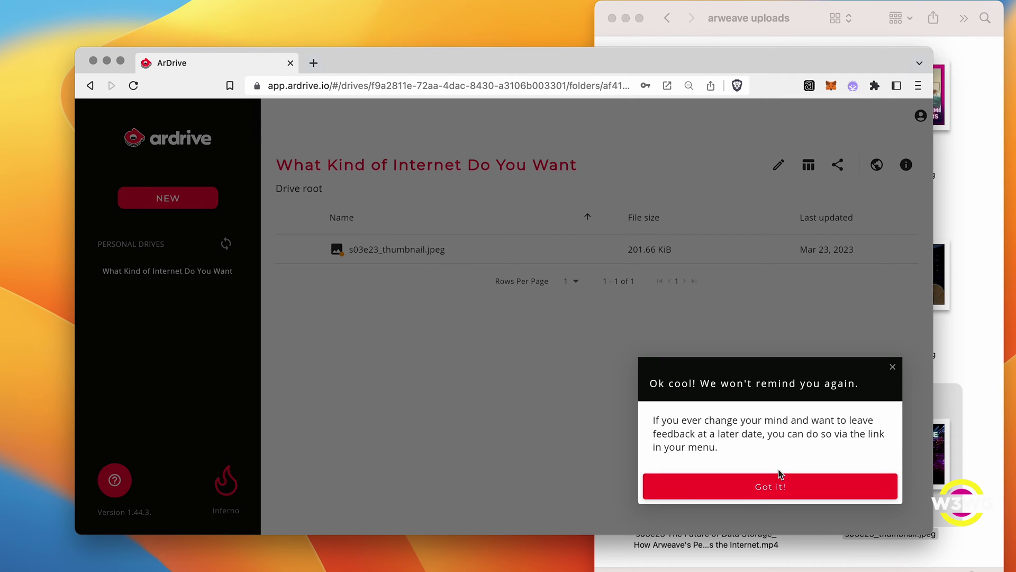
left_click(780, 486)
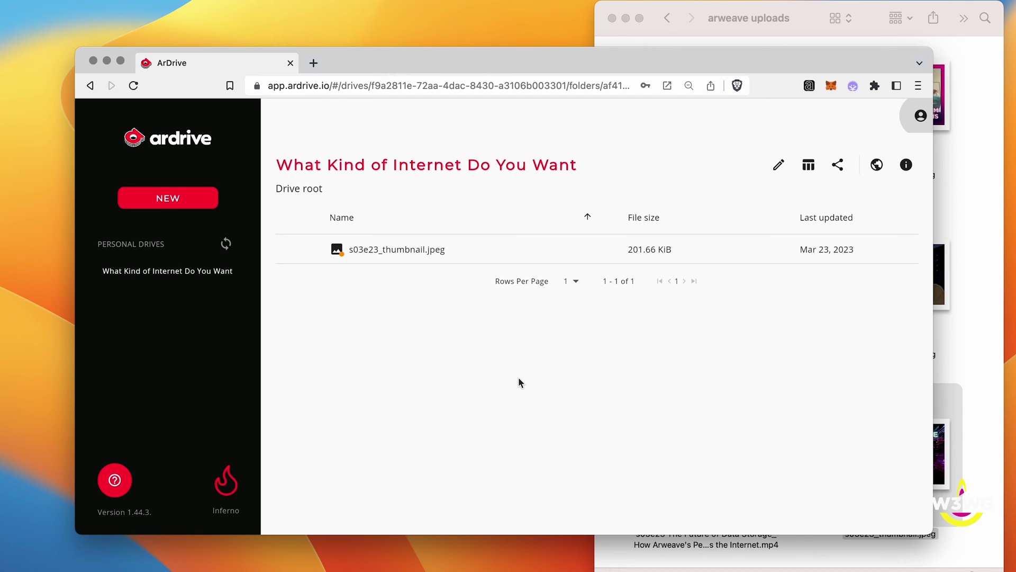
Open the info of the uploaded s03e23_thumbnail.jpeg and examine its preview, details and activity.
left_click(488, 252)
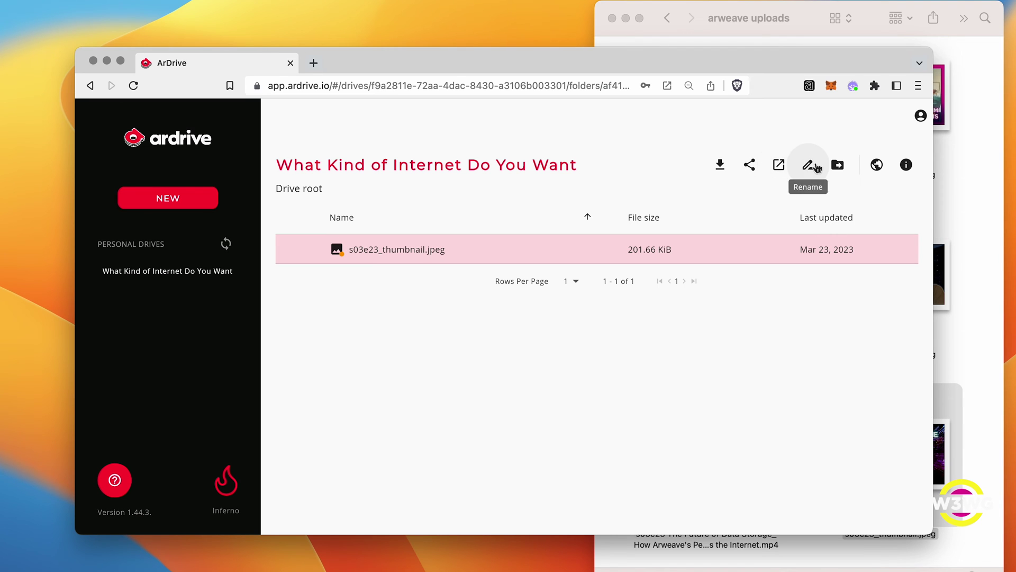
left_click(906, 164)
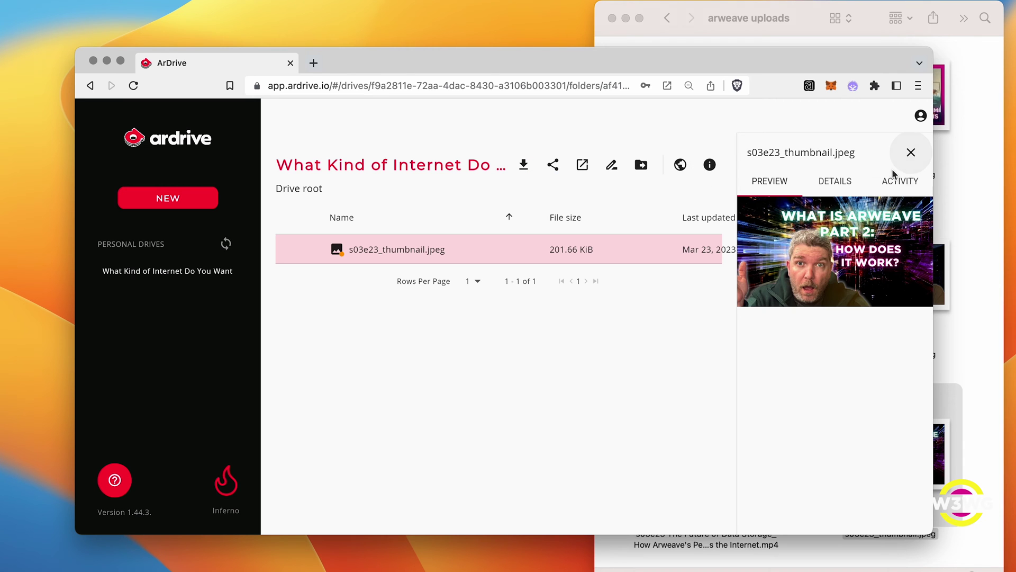
left_click(851, 184)
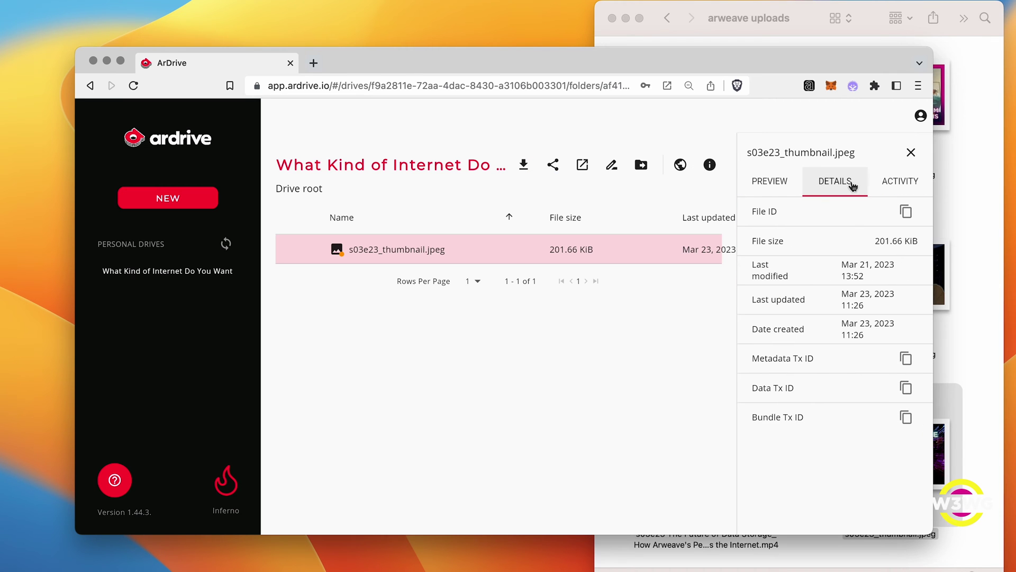
left_click(906, 184)
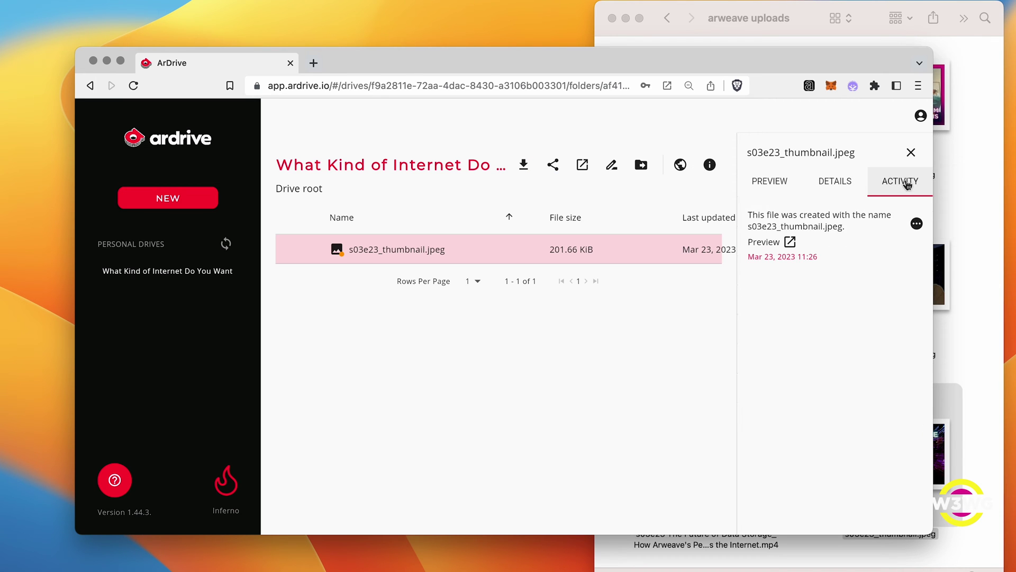
left_click(845, 187)
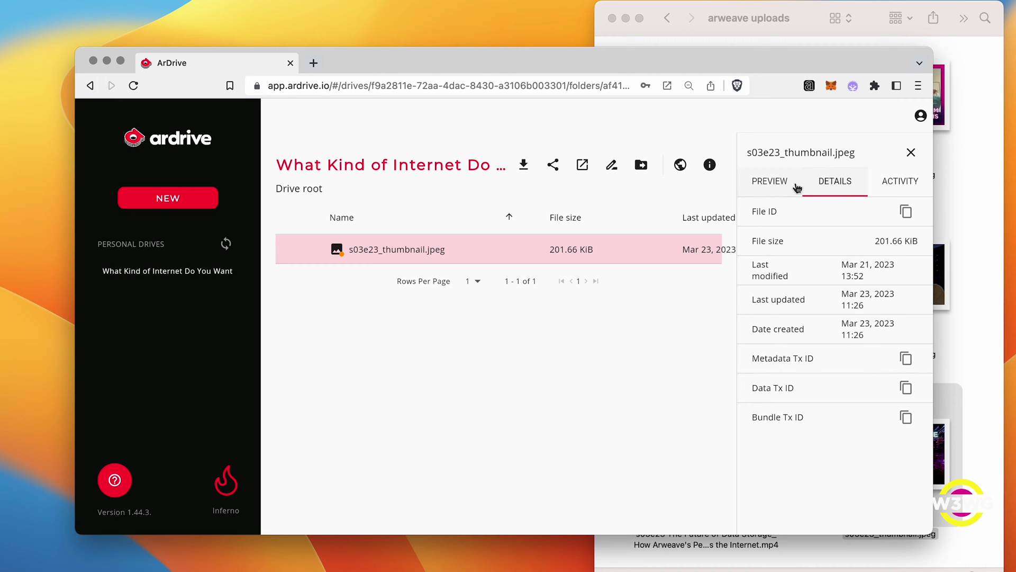
left_click(774, 185)
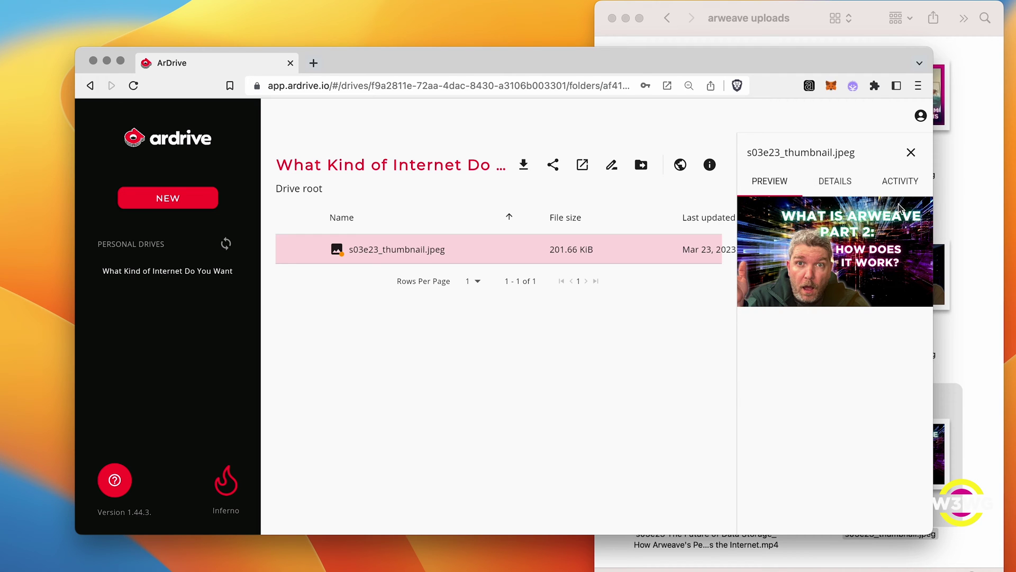
Upload the video "s03e23 The Future of Data Storage_ How Arweave's Permaweb Revolutionizes the Internet.mp4" from the arweave uploads folder to the drive.
left_click(977, 273)
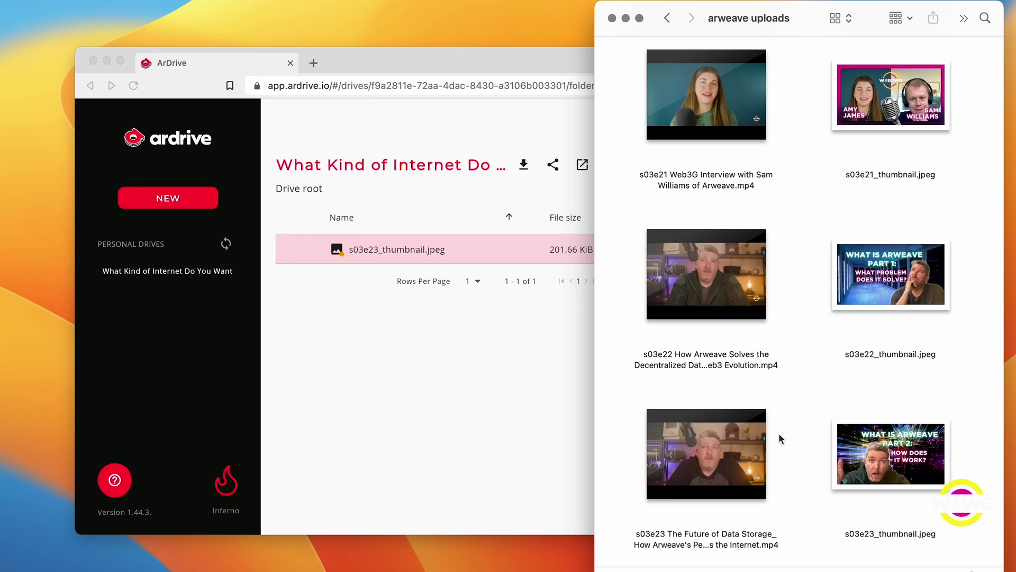
left_click_drag(743, 465, 483, 392)
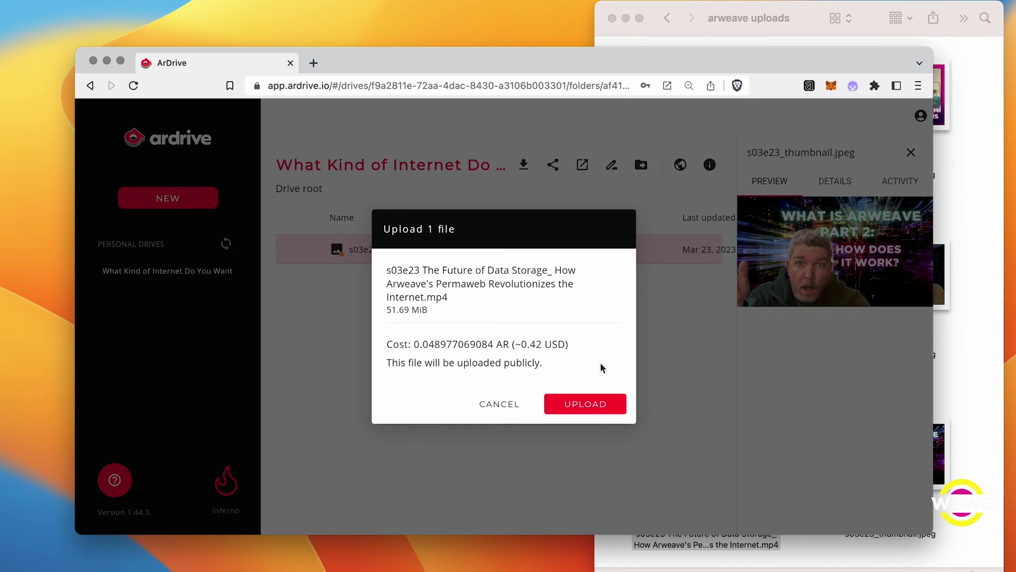
left_click(589, 406)
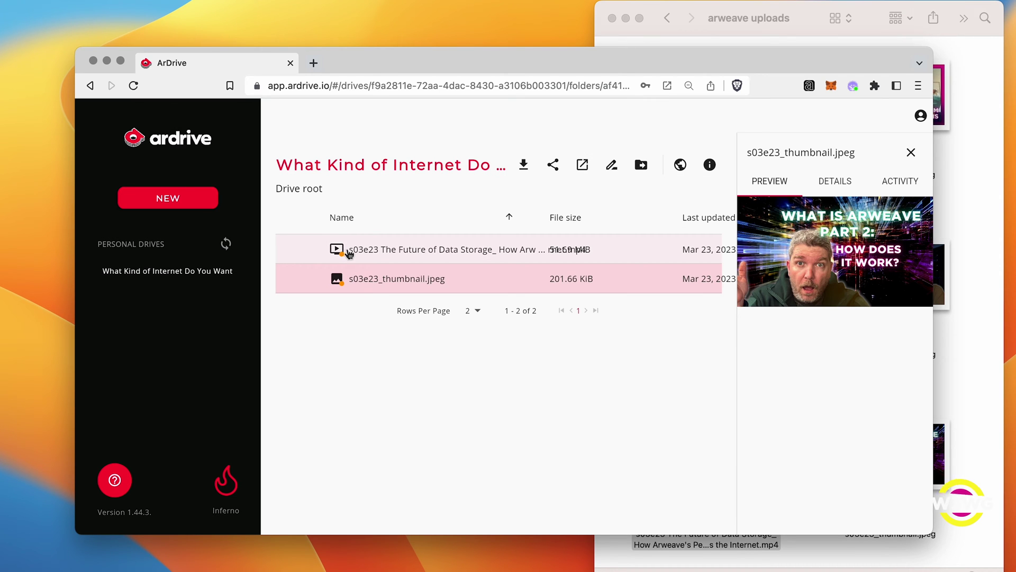
View the info of both uploaded files and try to share the s03e23 video with others.
left_click(369, 253)
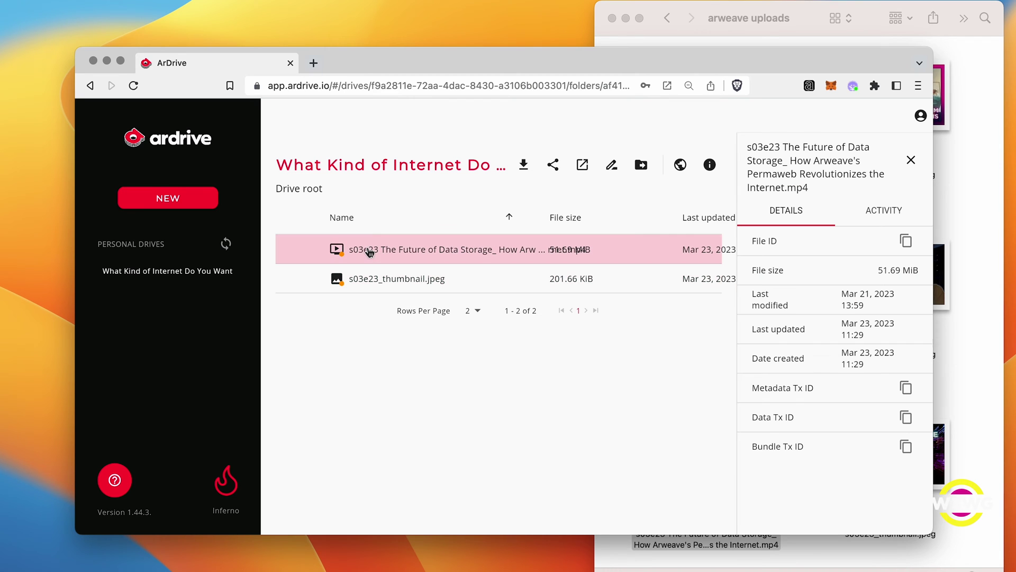
left_click(364, 282)
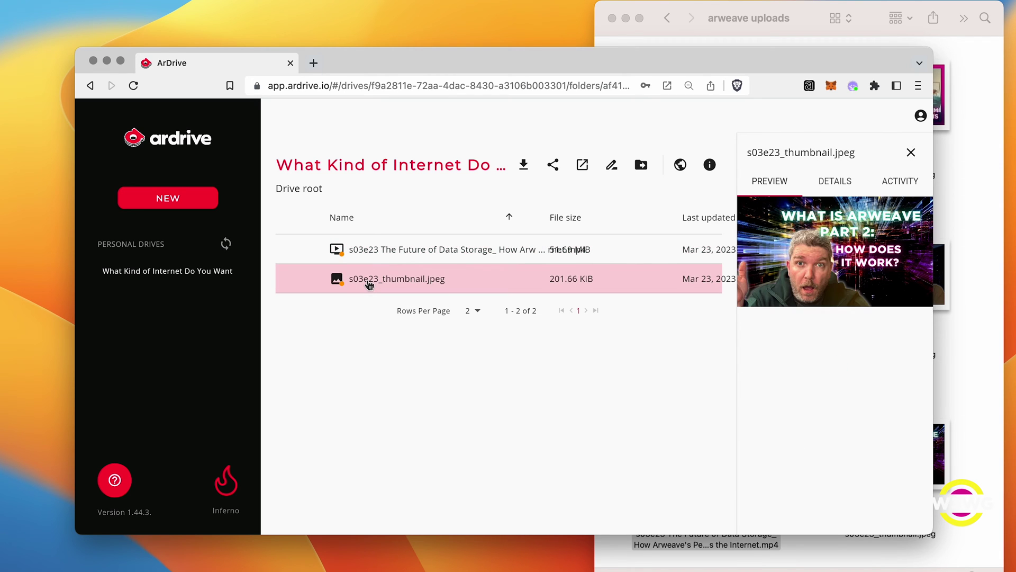
left_click(368, 259)
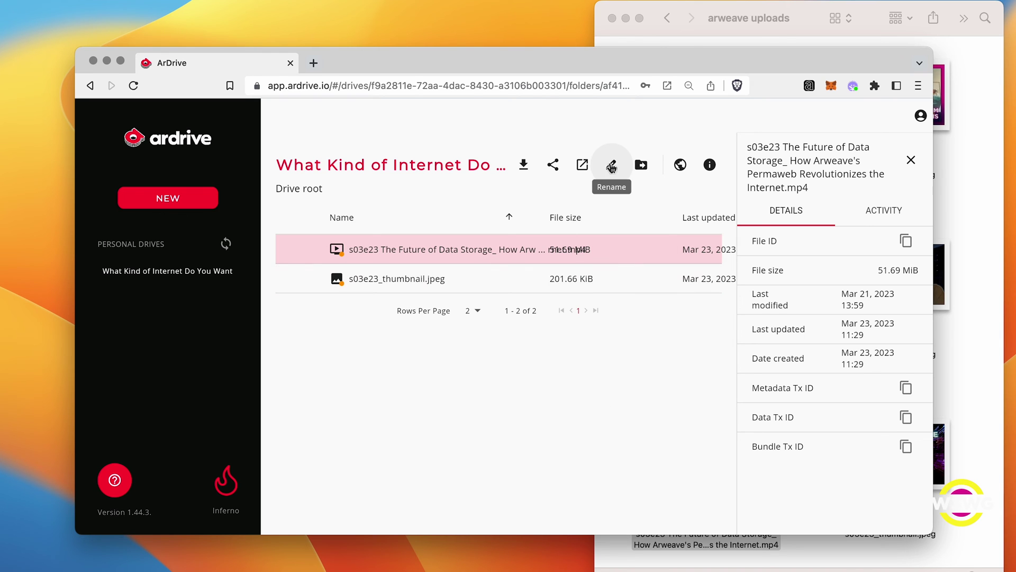
left_click(553, 166)
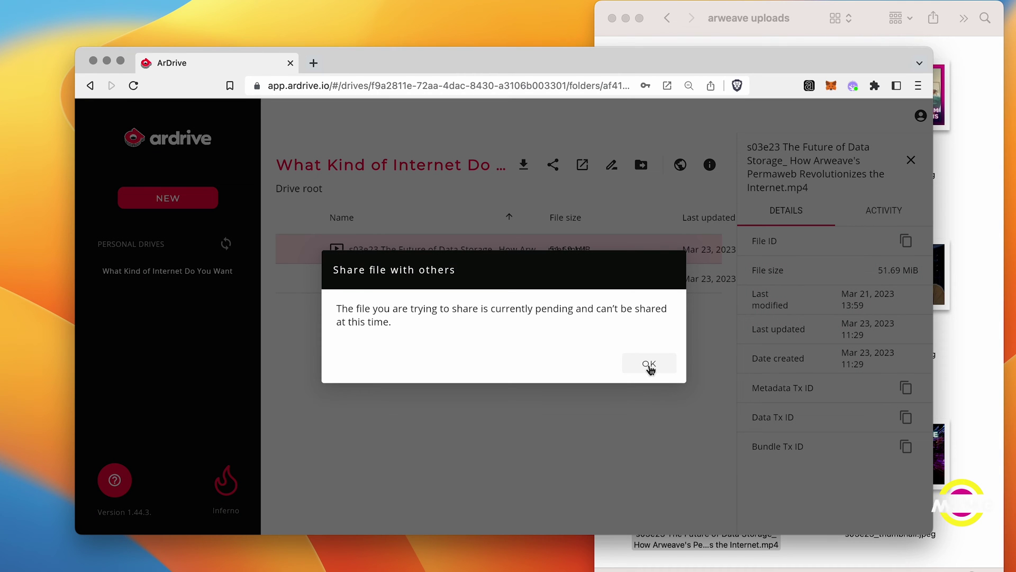
left_click(649, 365)
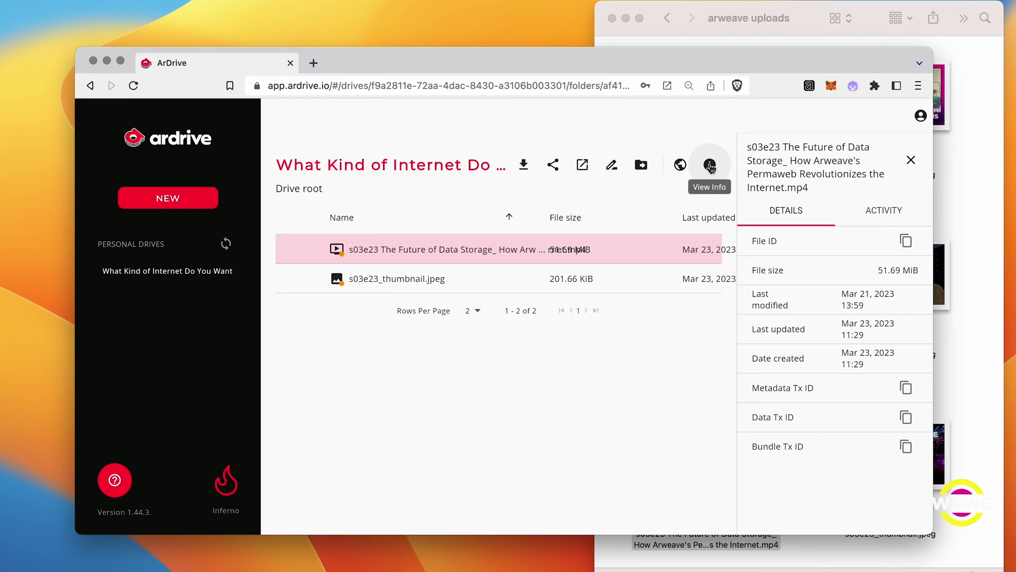
Examine the activity and details of the s03e23 video, and the details of the thumbnail file.
left_click(874, 212)
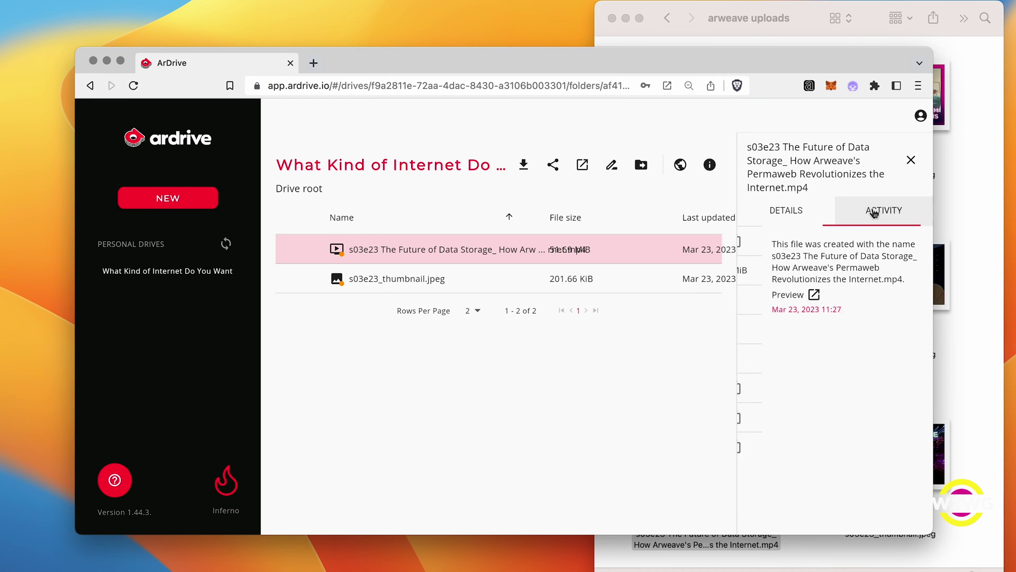
left_click(785, 211)
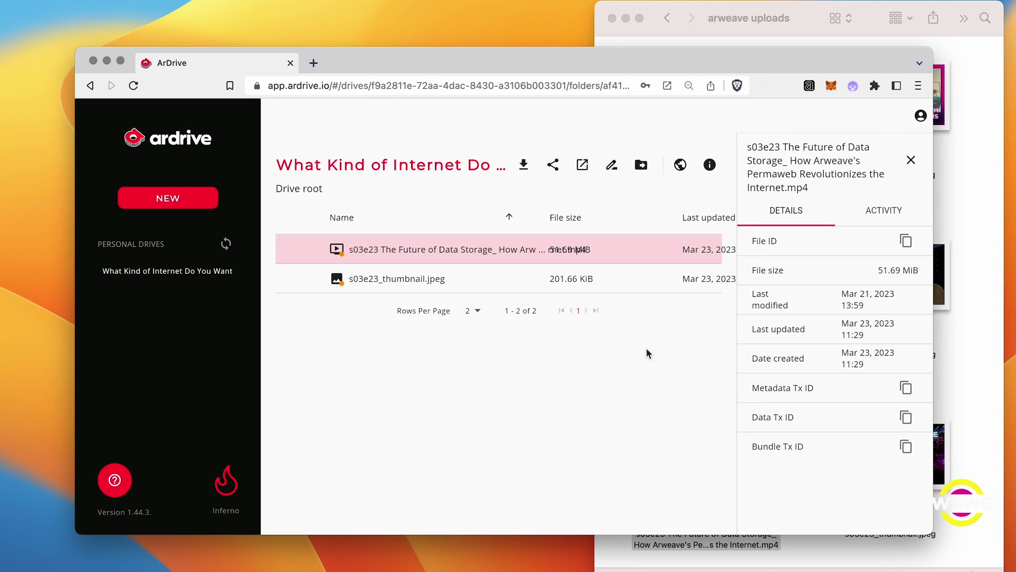
left_click(476, 279)
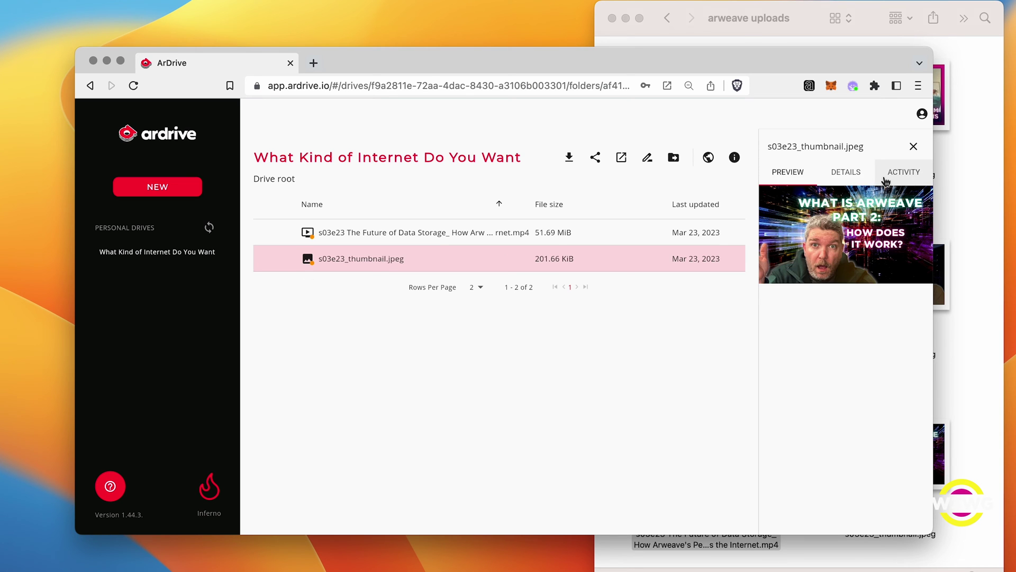
left_click(849, 177)
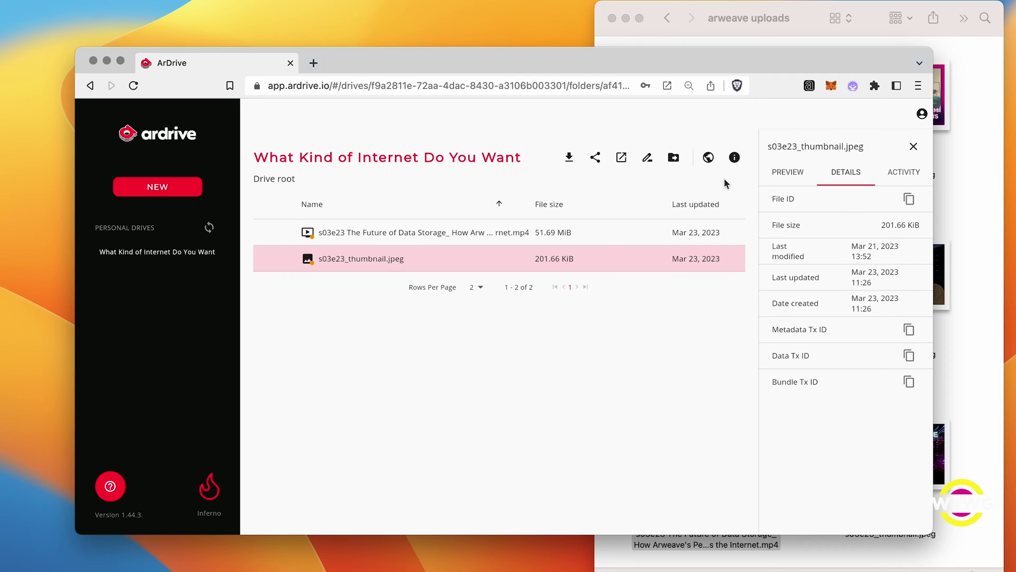
View the ArConnect wallet's address in the block explorer and open the 204.4 KiB thumbnail upload transaction.
left_click(853, 87)
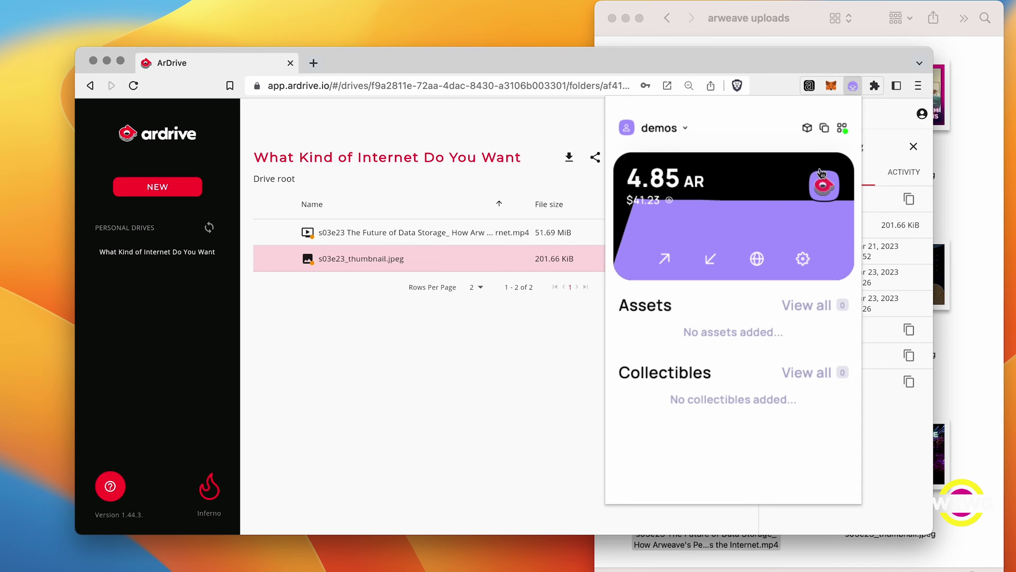
left_click(807, 129)
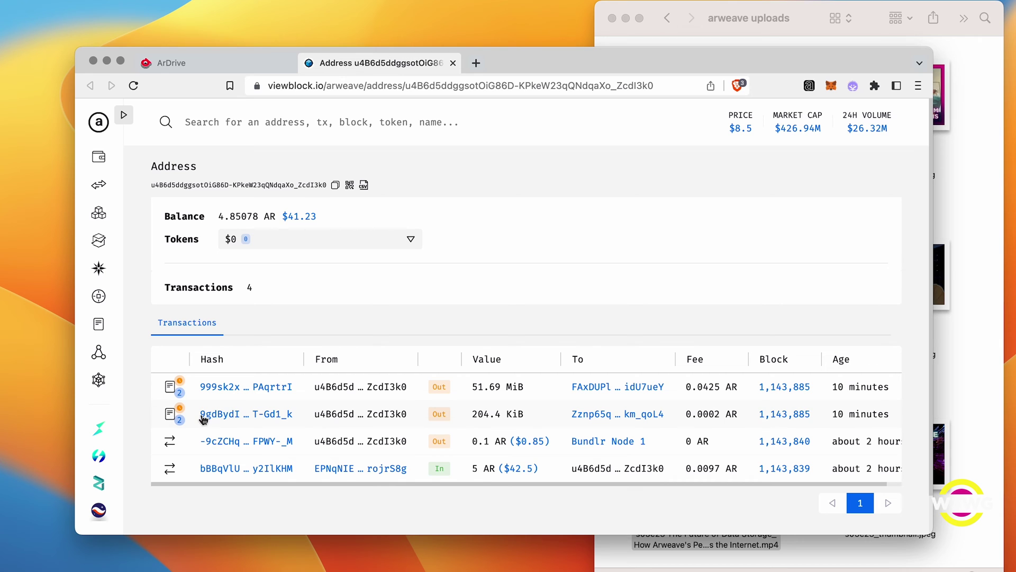
left_click(220, 418)
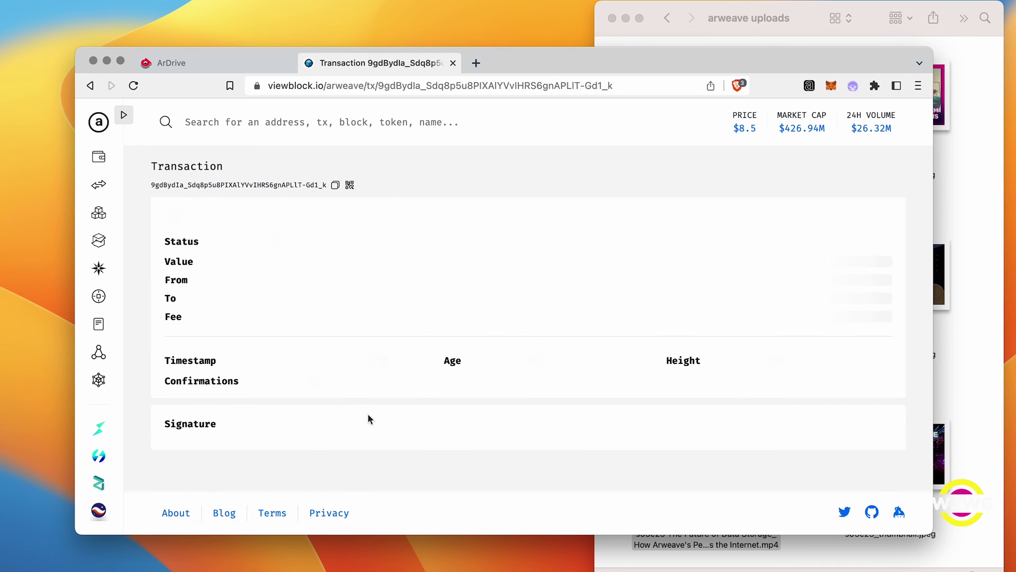
Examine the thumbnail upload transaction's status, fee, tags and bundled JSON and JPEG items.
scroll(572, 392, "down", 3)
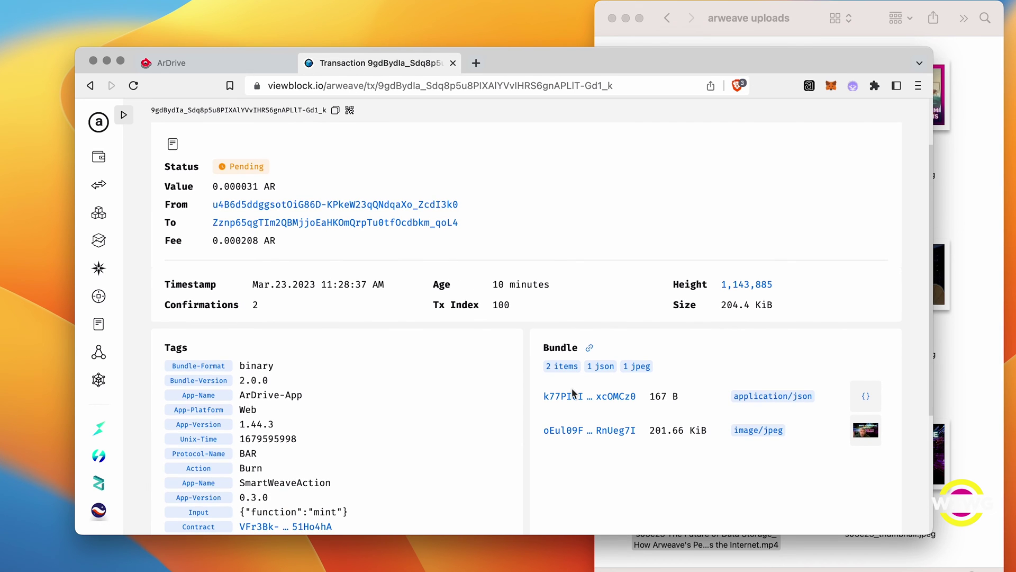
scroll(572, 392, "down", 3)
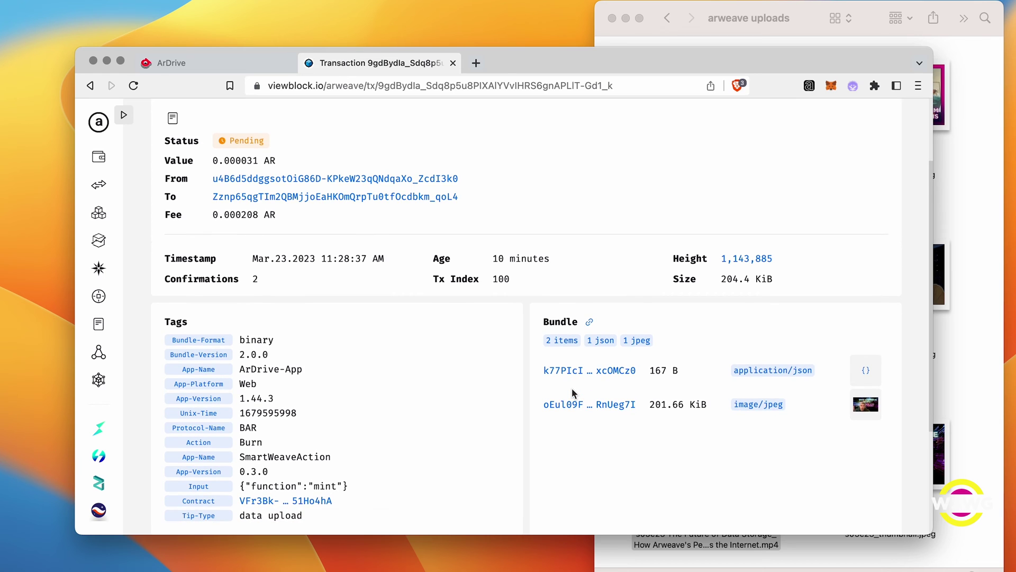
scroll(573, 393, "down", 2)
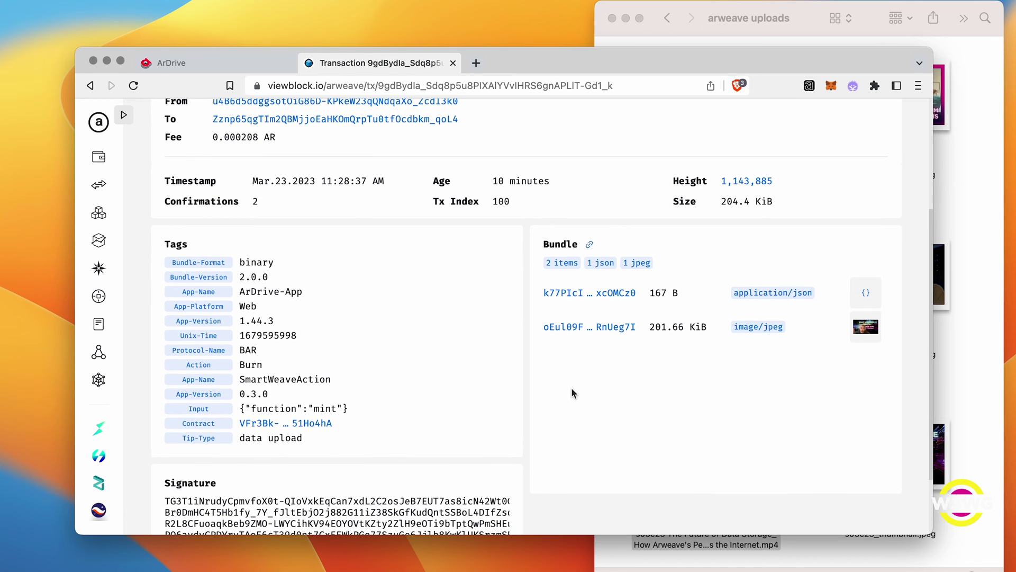
mouse_move(868, 329)
Return to the wallet address, open the 51.69 MiB transaction and view the data of its bundled video/mp4 item.
key("super+bracketleft")
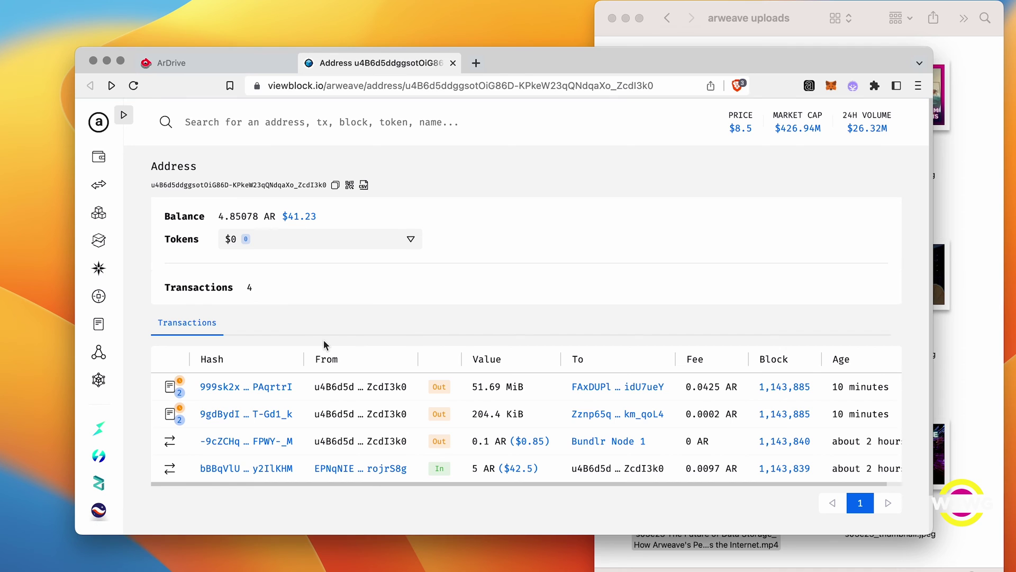
left_click(221, 387)
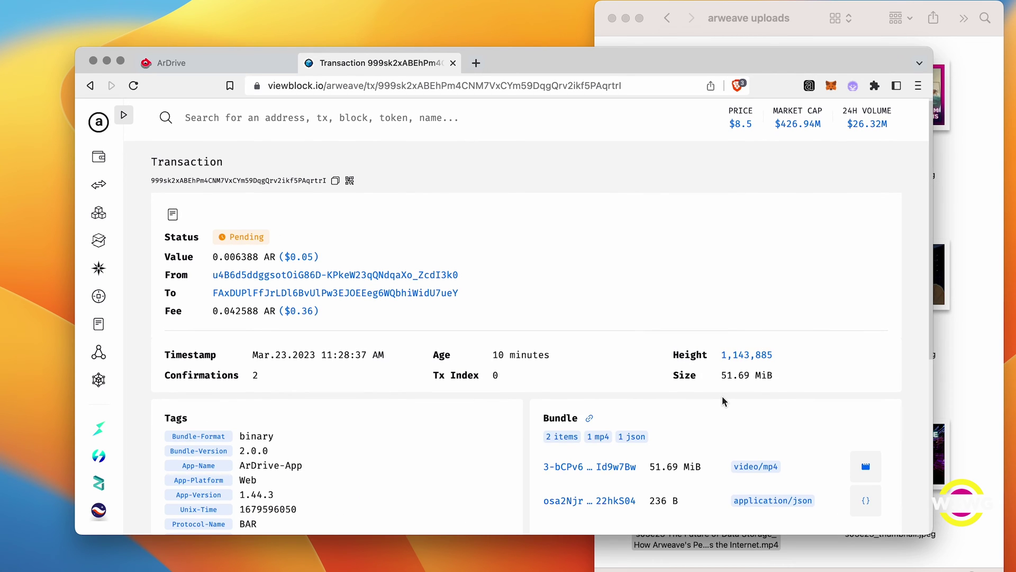
scroll(723, 396, "down", 2)
scroll(724, 400, "down", 3)
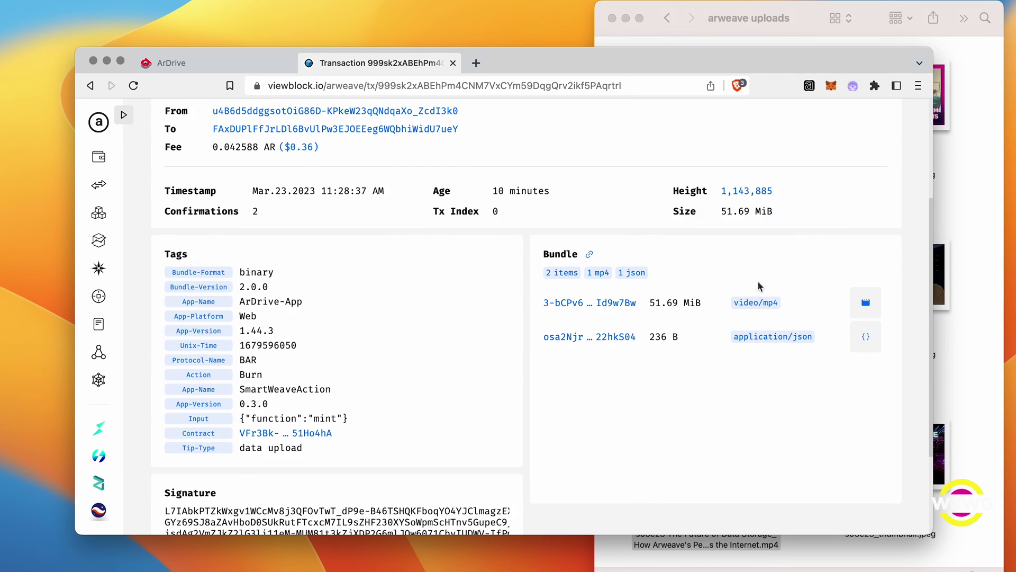
left_click(621, 303)
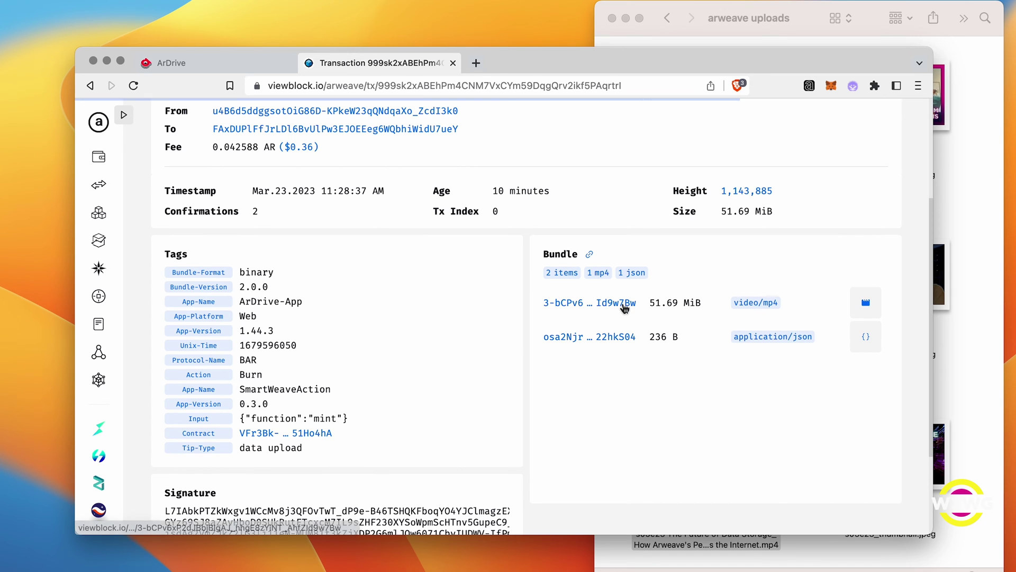
scroll(621, 303, "down", 3)
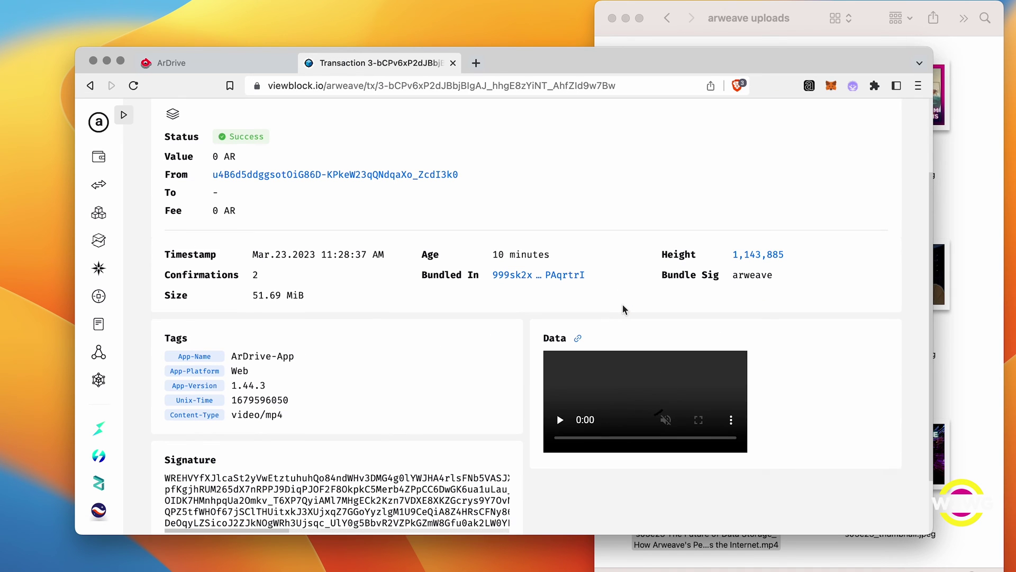
scroll(717, 411, "down", 2)
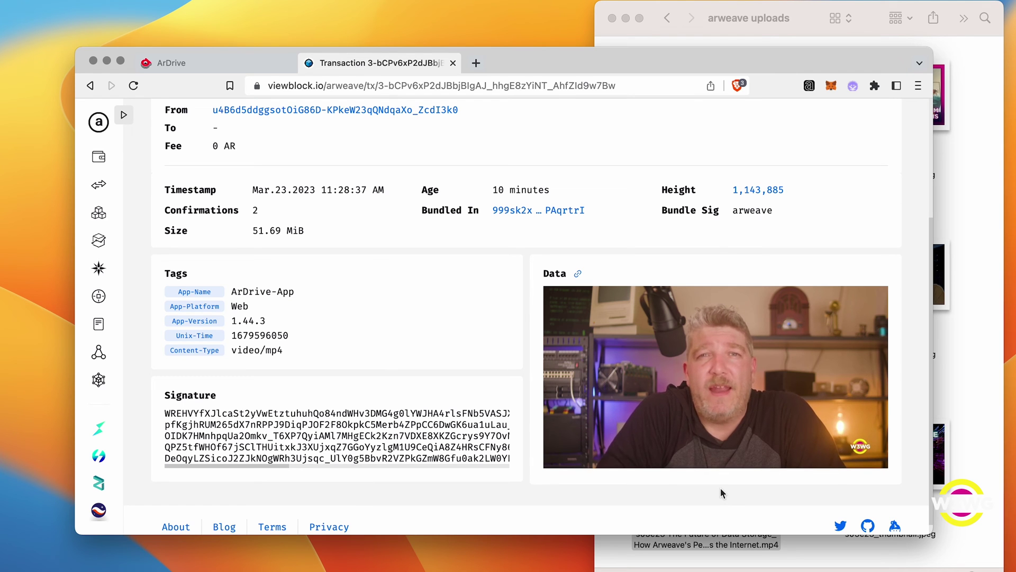
scroll(721, 489, "down", 1)
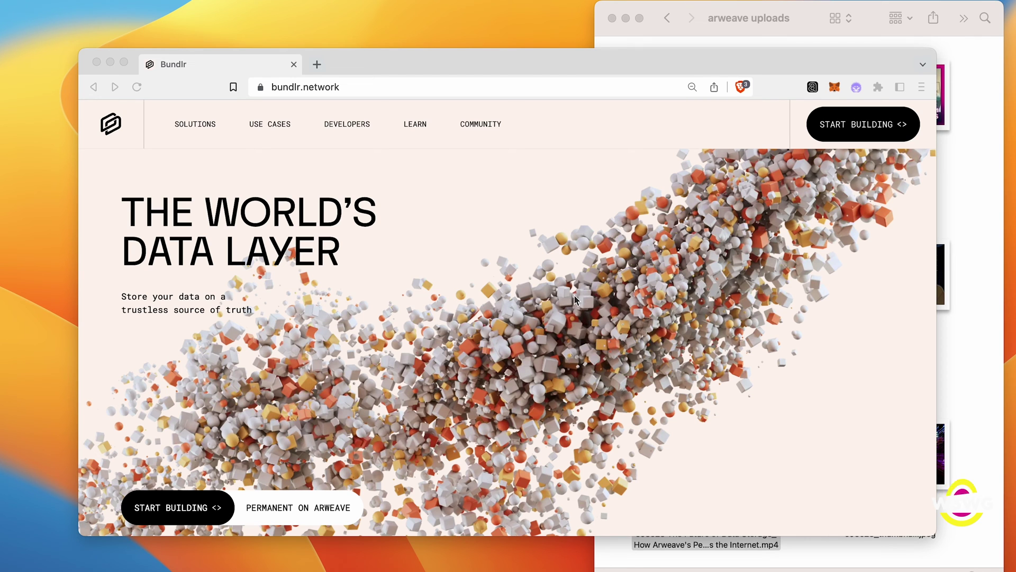
From the Bundlr website, open the developer docs and go to the CLI Installation & Setup page.
left_click(667, 232)
left_click(832, 125)
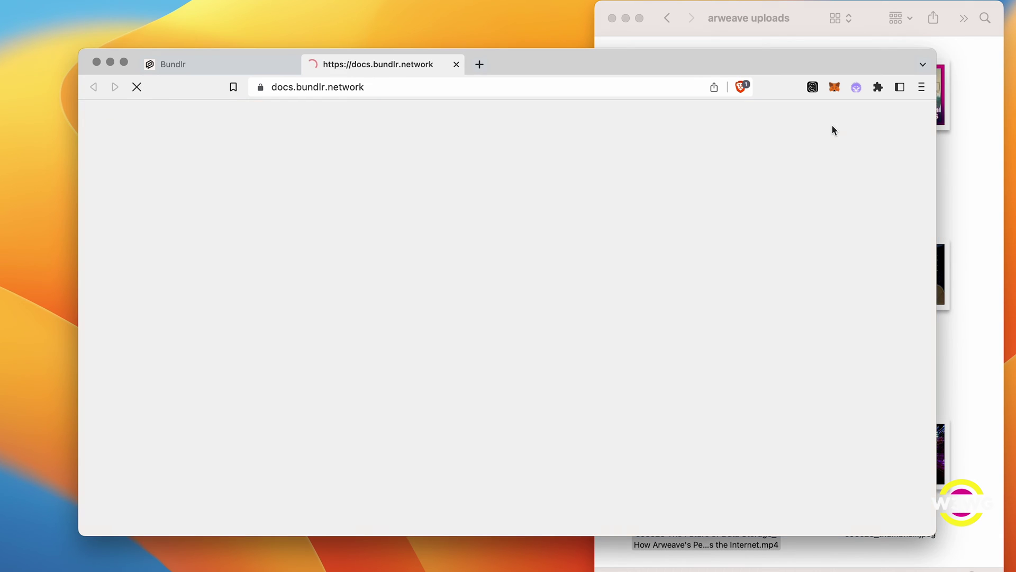
scroll(547, 351, "down", 3)
scroll(547, 351, "down", 5)
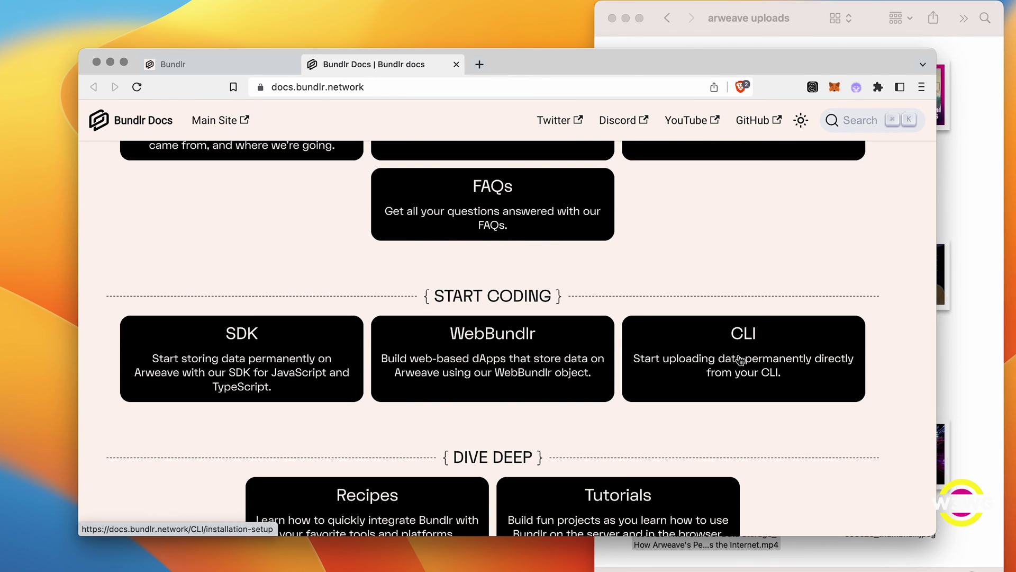
left_click(739, 357)
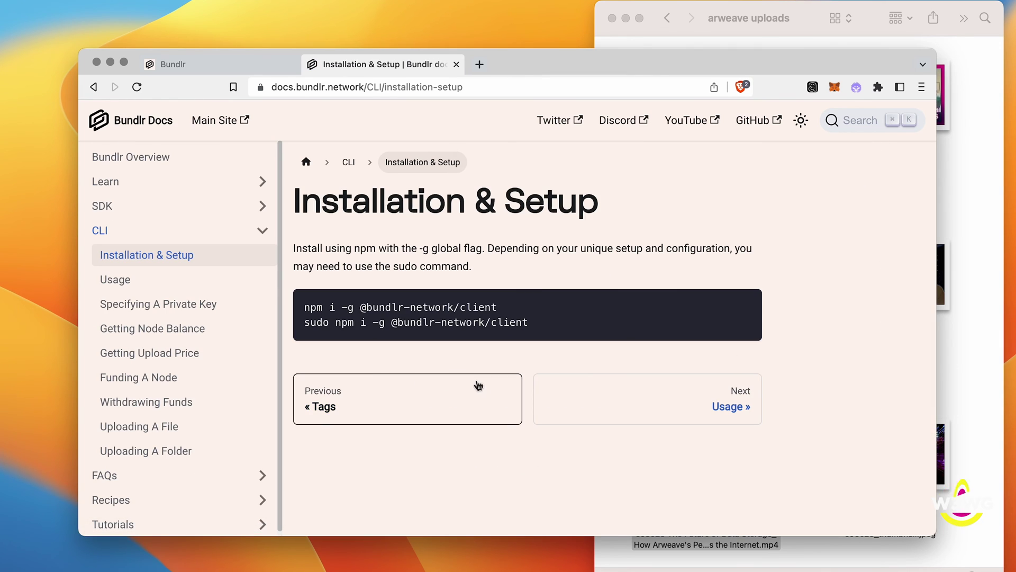
Switch to the Terminal and move its window lower, clear of the browser's title area.
key("super+Tab")
key("super+Tab")
key("super+Tab")
key("super+Tab")
key("super+Tab")
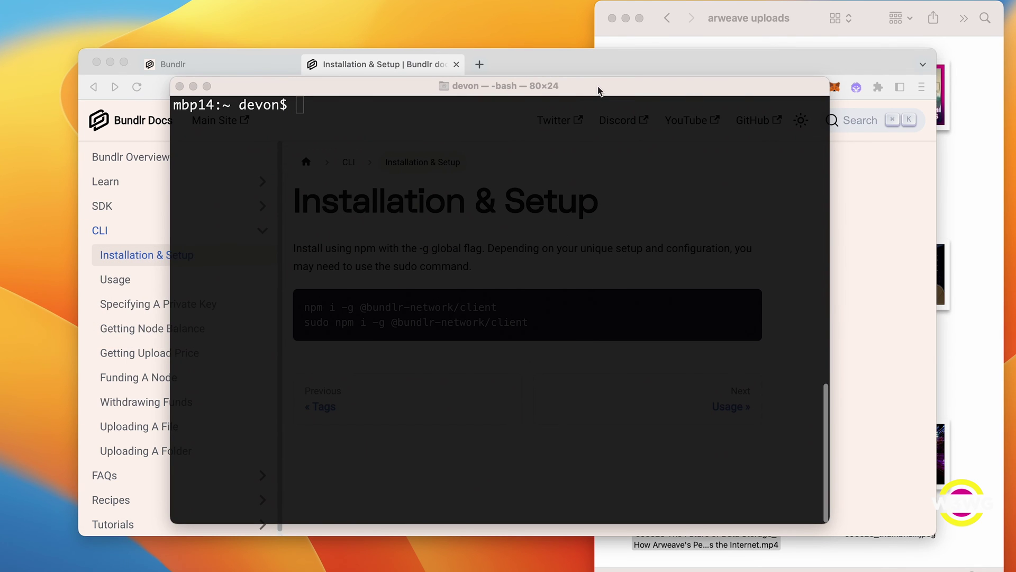
left_click_drag(599, 91, 733, 139)
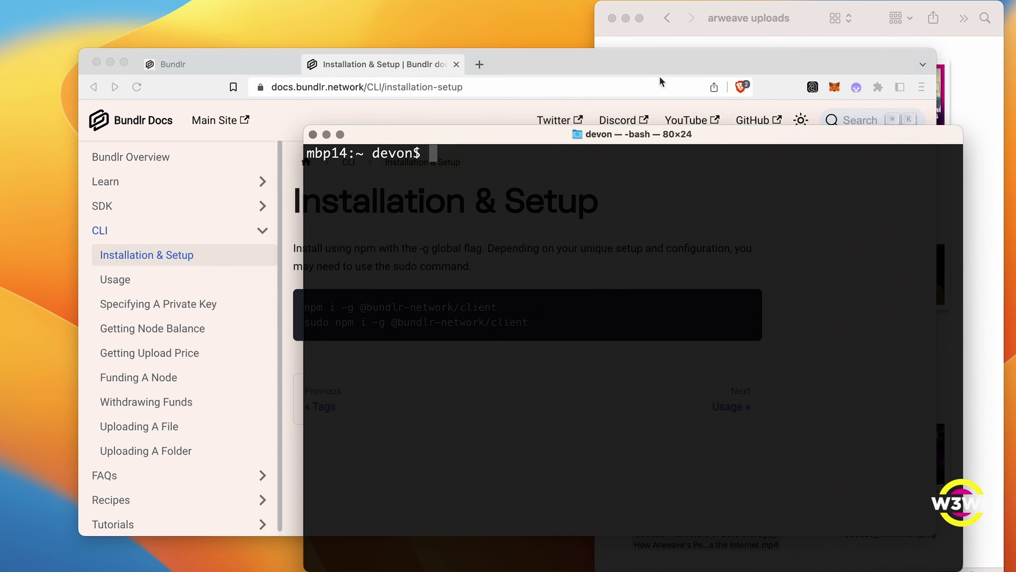
left_click(646, 67)
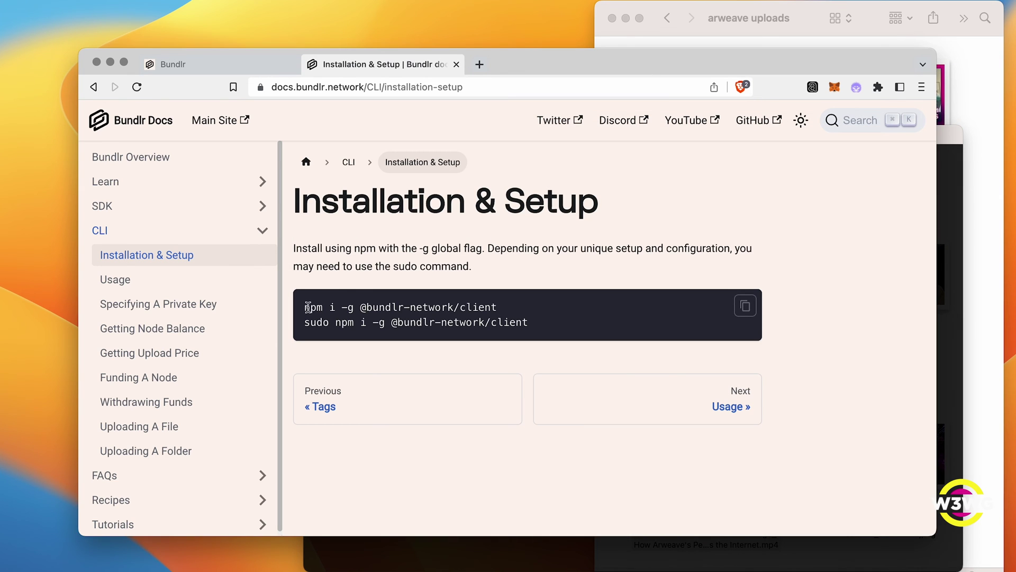
left_click_drag(305, 308, 505, 311)
key("super+c")
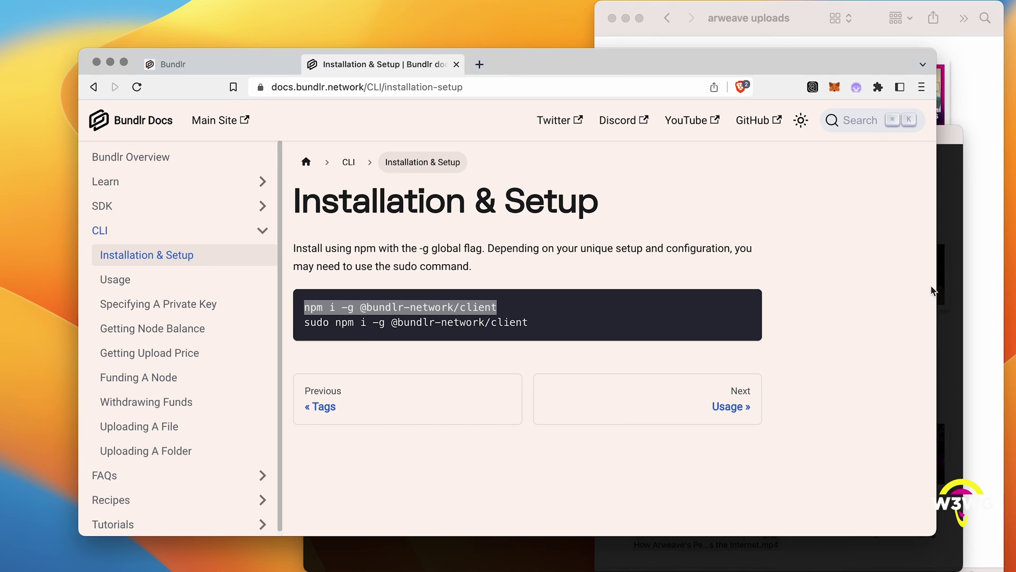
left_click(945, 294)
key("super+v")
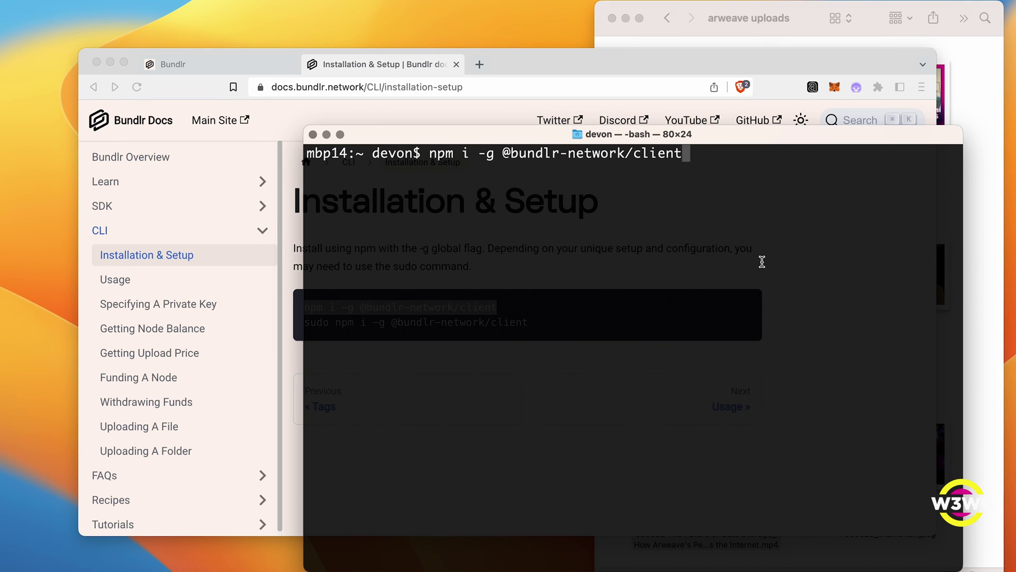
key("Return")
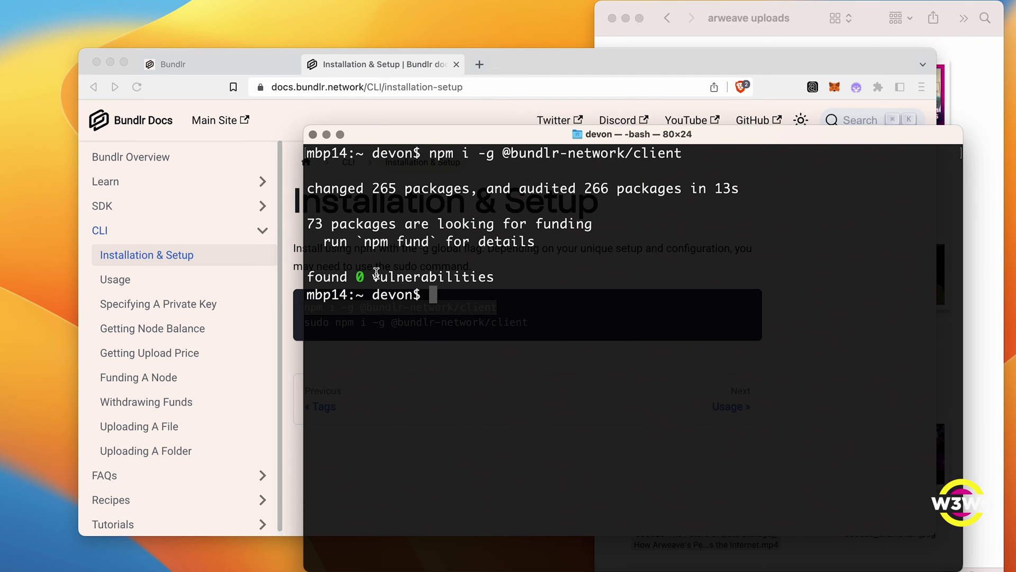
Open the Funding A Node page in the Bundlr CLI docs and read the fund command's required option flags.
left_click(290, 364)
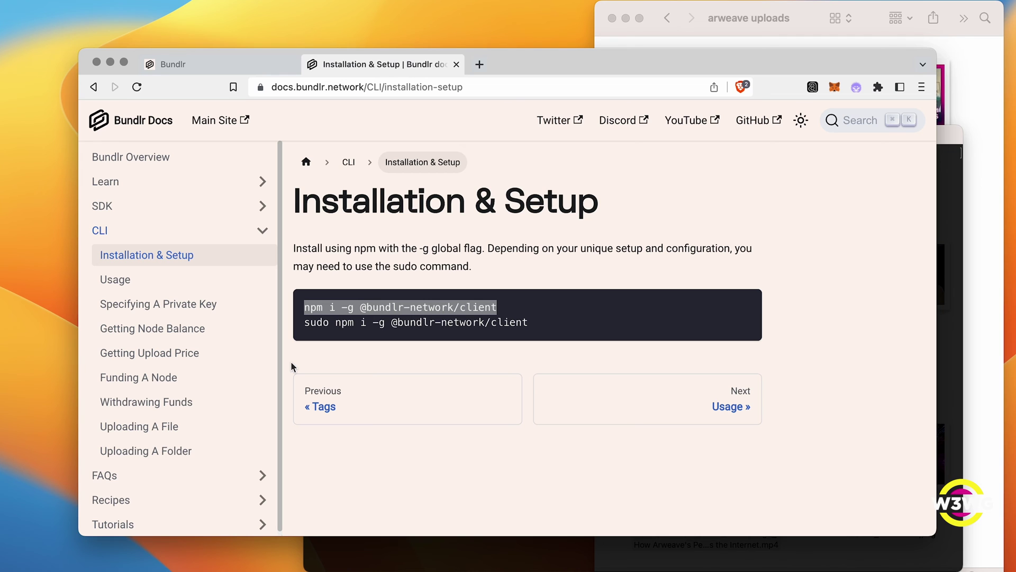
left_click(309, 364)
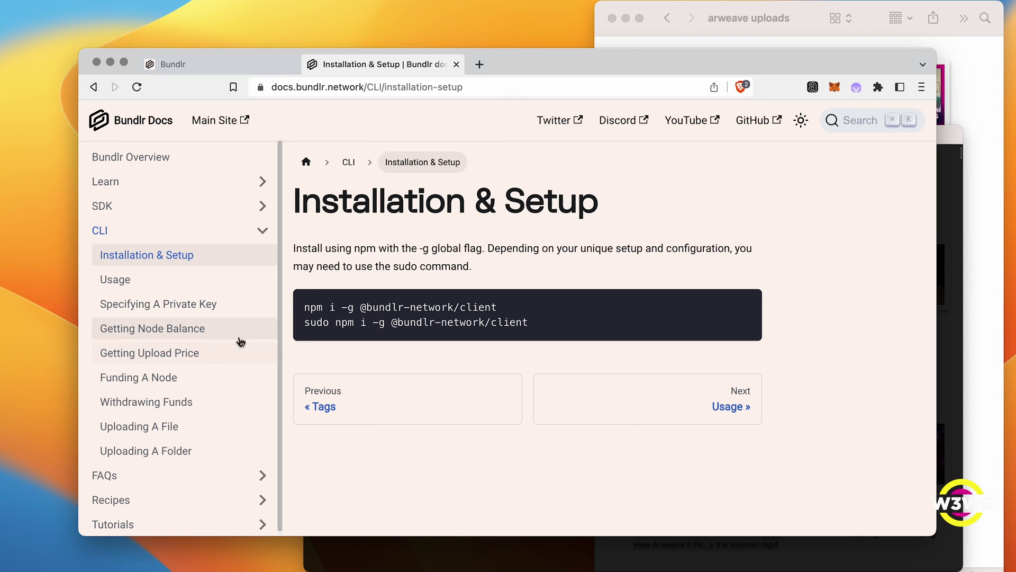
left_click(153, 378)
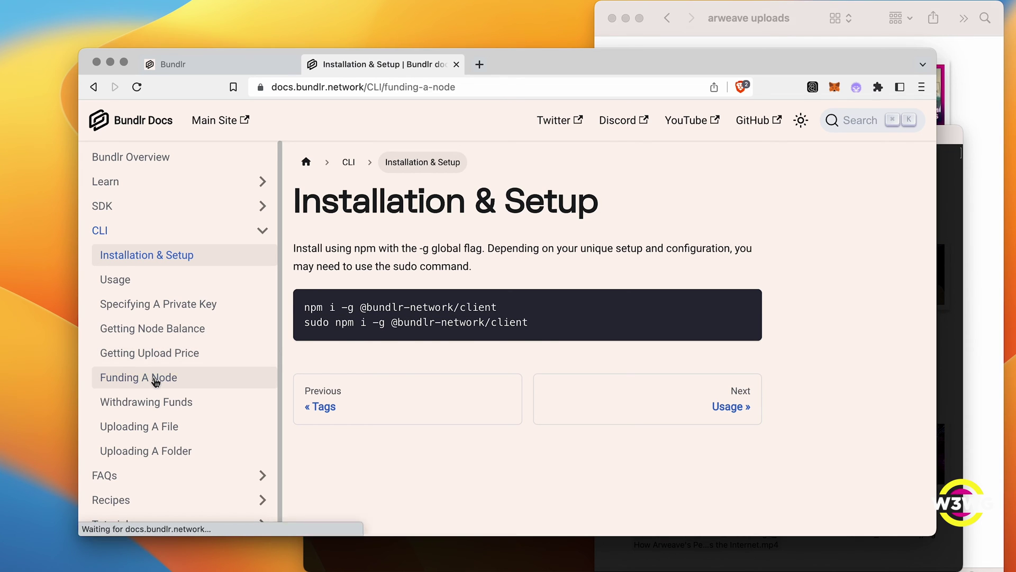
scroll(650, 333, "down", 2)
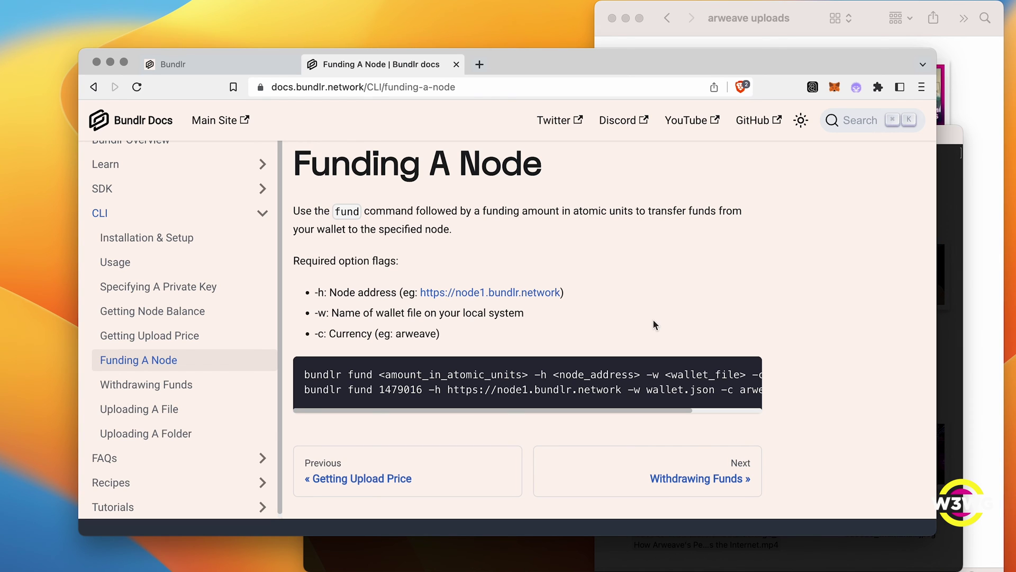
scroll(653, 320, "down", 2)
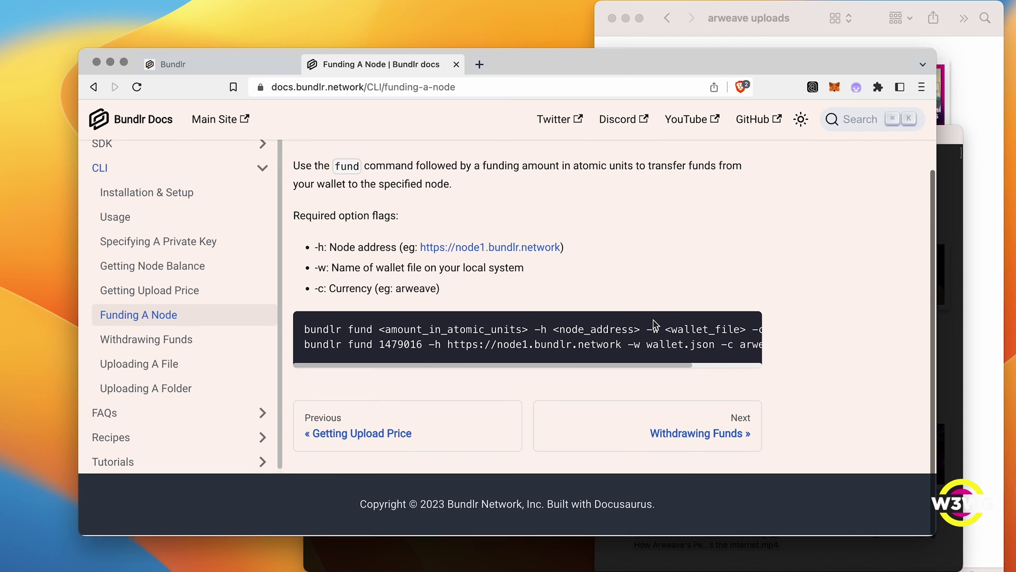
left_click(958, 220)
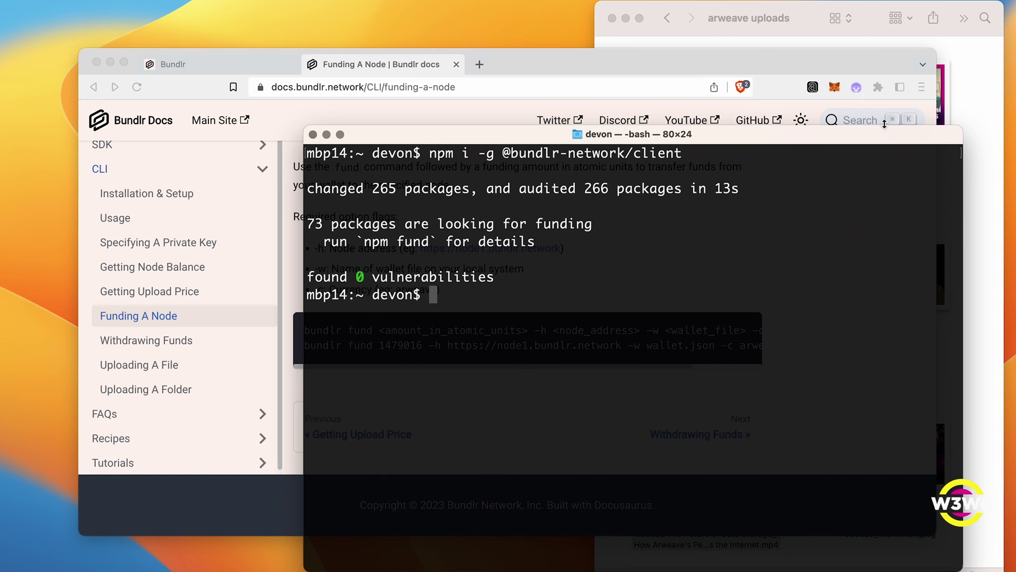
left_click_drag(883, 125, 878, 381)
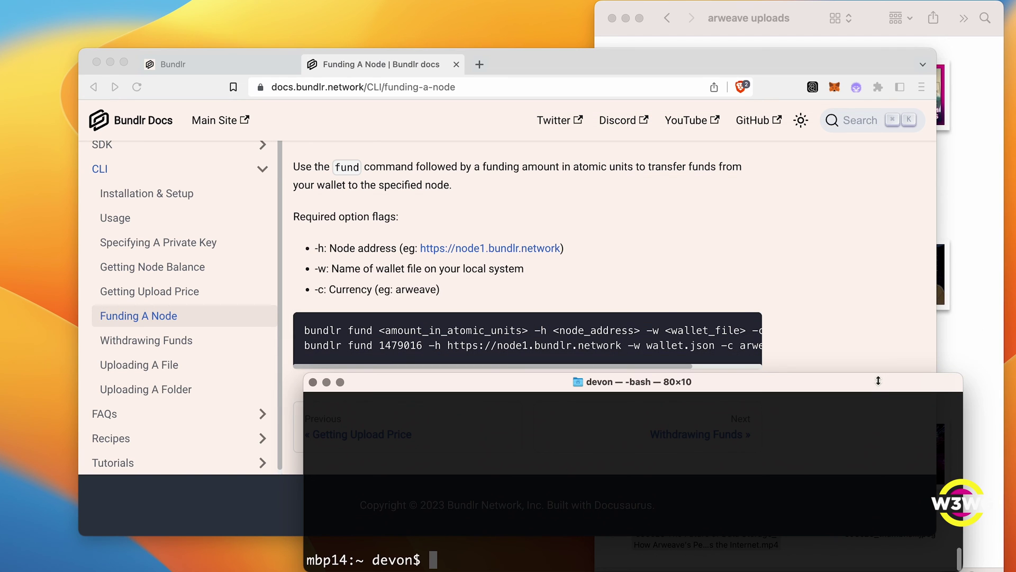
type("bundlr")
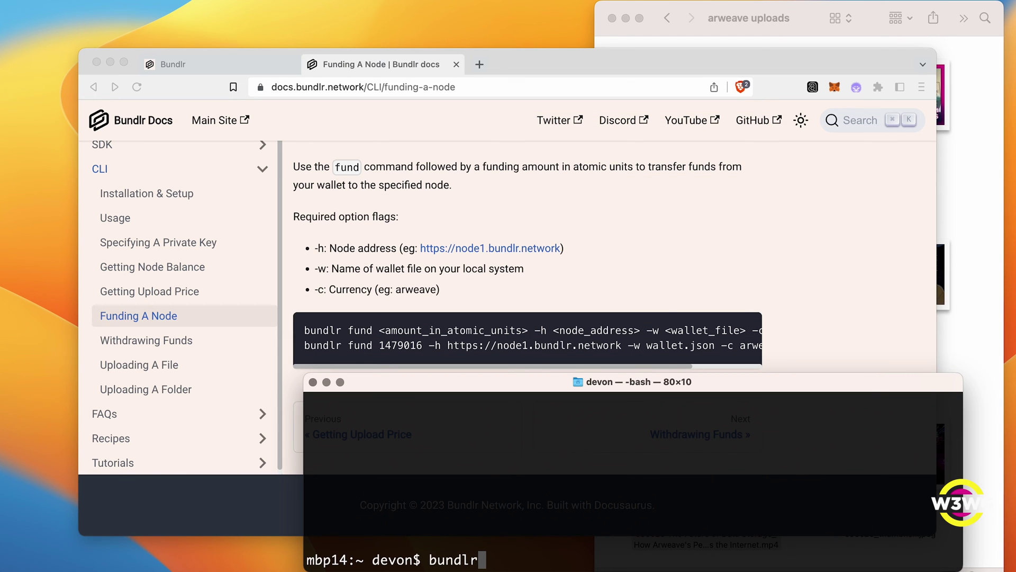
type(" fund")
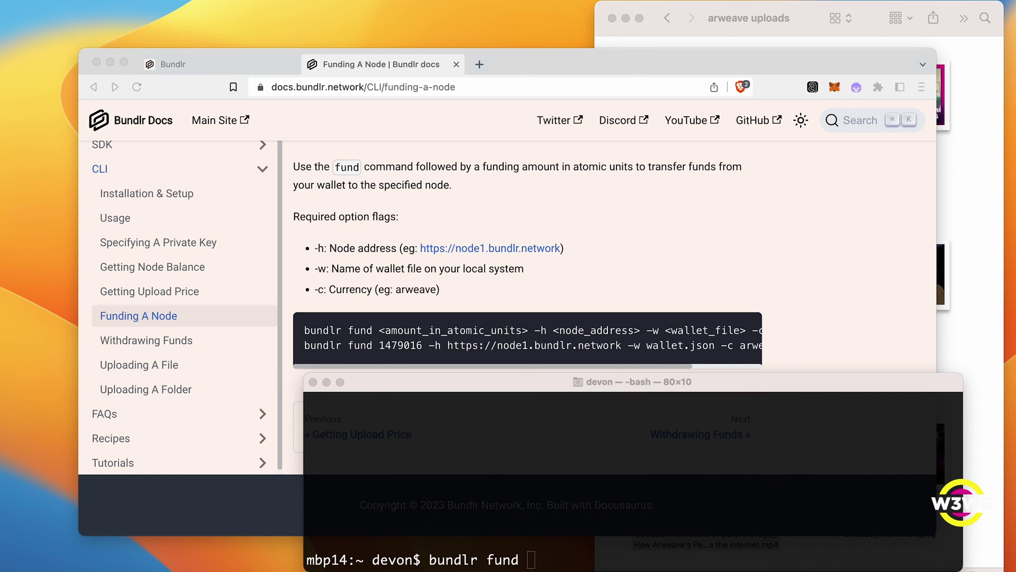
left_click(554, 517)
type("1000000000000")
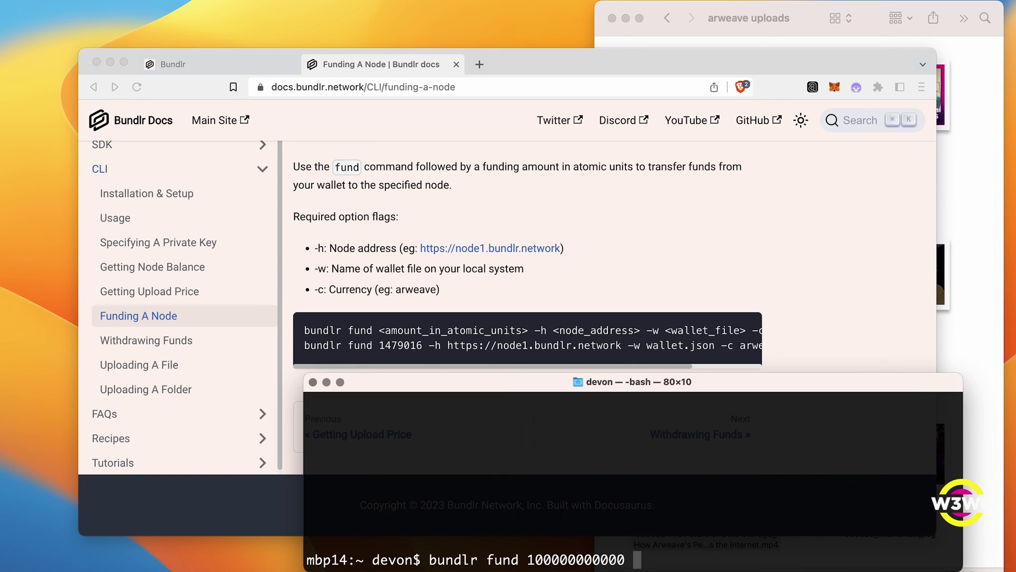
type("-h")
left_click(535, 295)
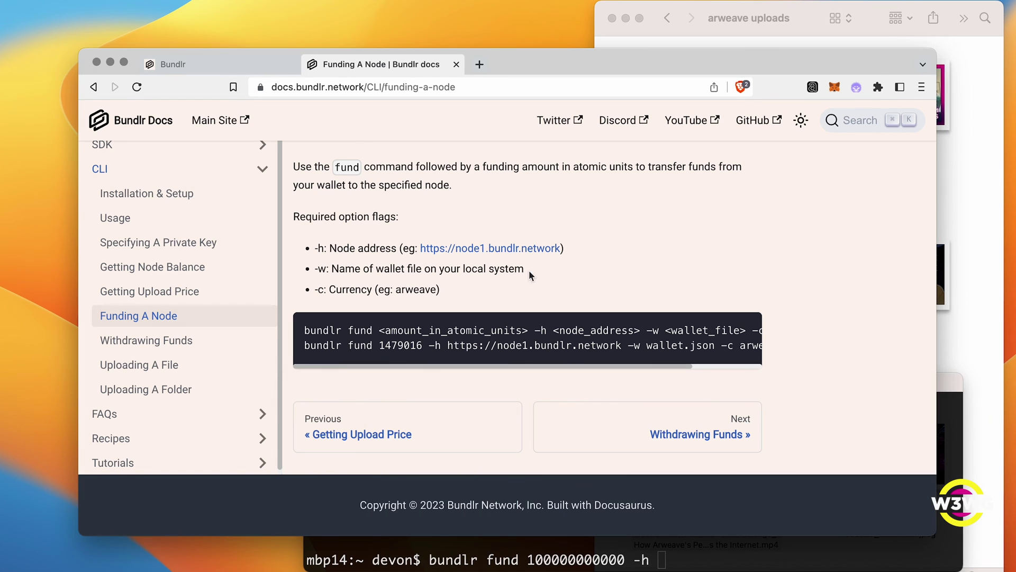
right_click(492, 250)
left_click(536, 354)
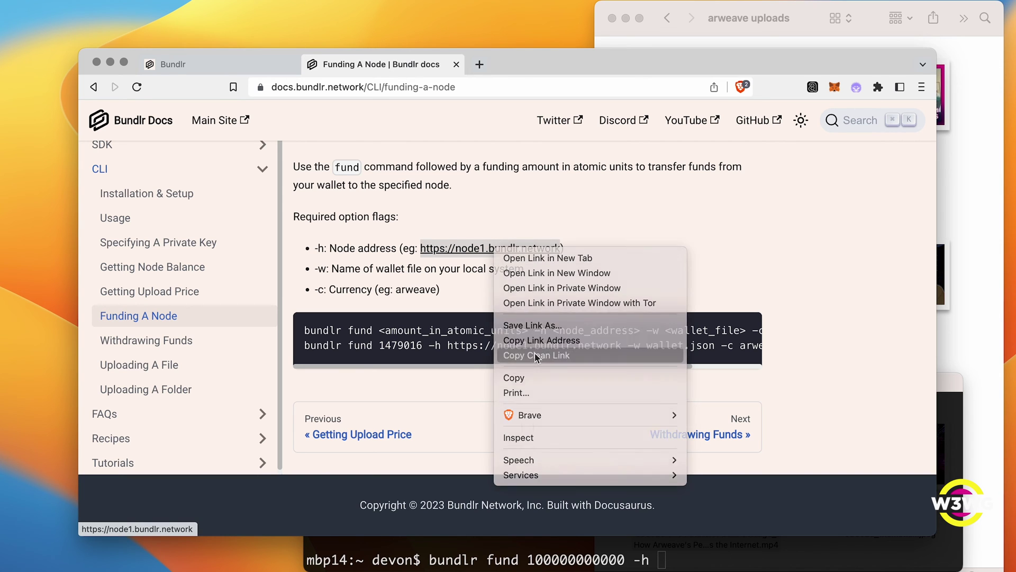
left_click(698, 547)
type("https://node1.bundlr.network/")
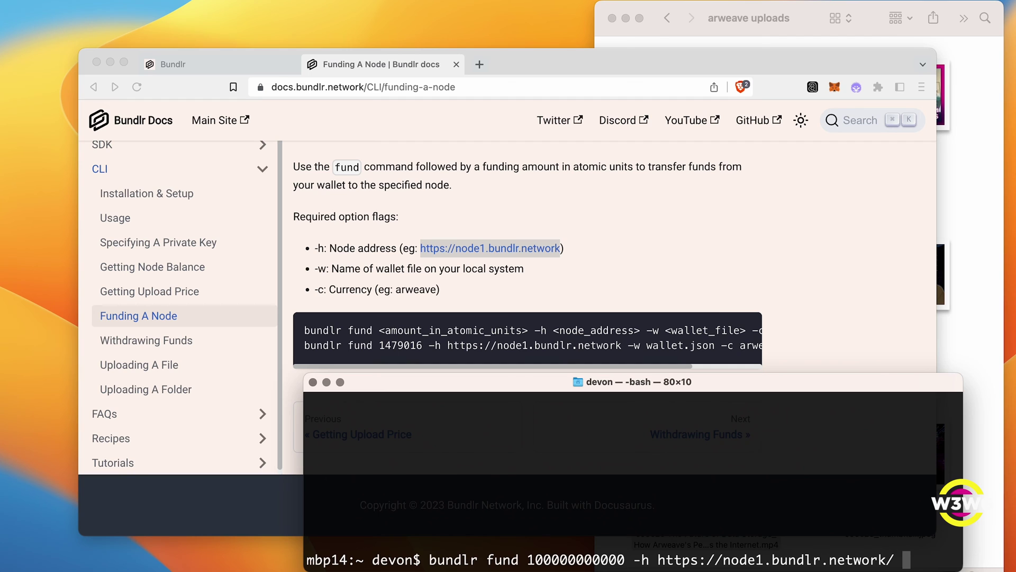
Add the -w flag to the fund command with the path of the arweave-keyfile JSON from the arweave uploads folder.
type("-w")
left_click(973, 288)
scroll(811, 408, "down", 5)
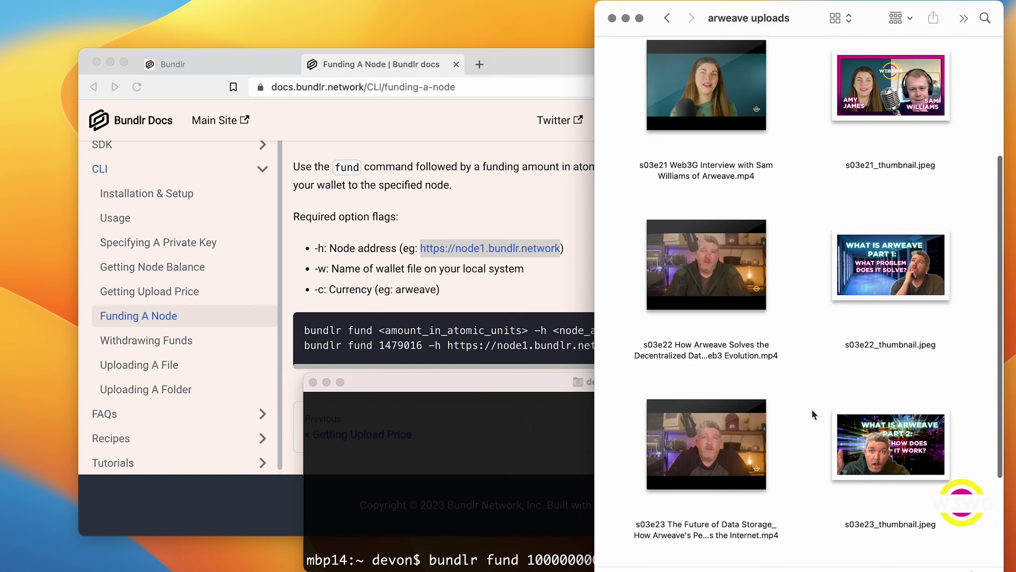
scroll(812, 408, "up", 10)
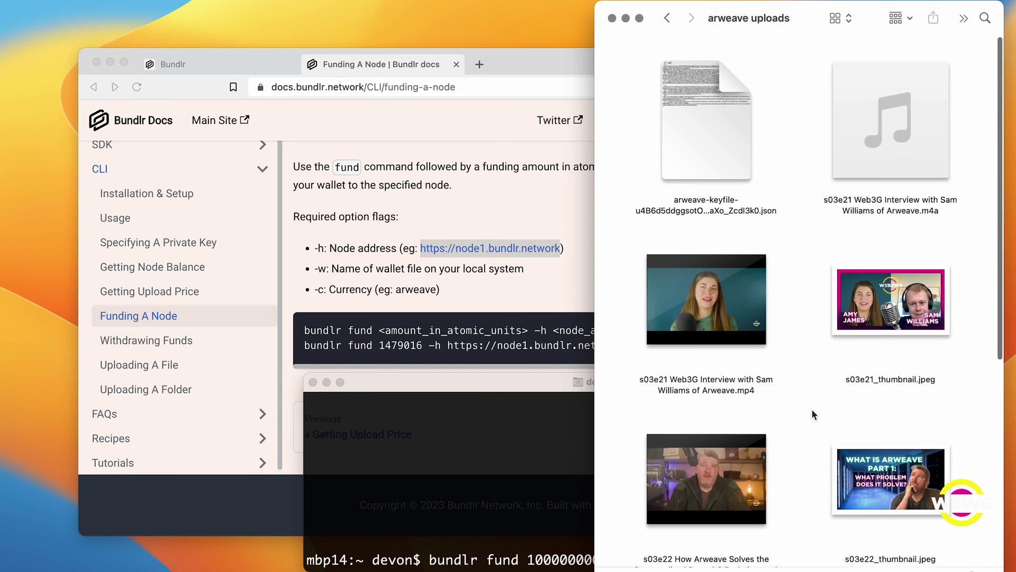
left_click_drag(718, 161, 551, 480)
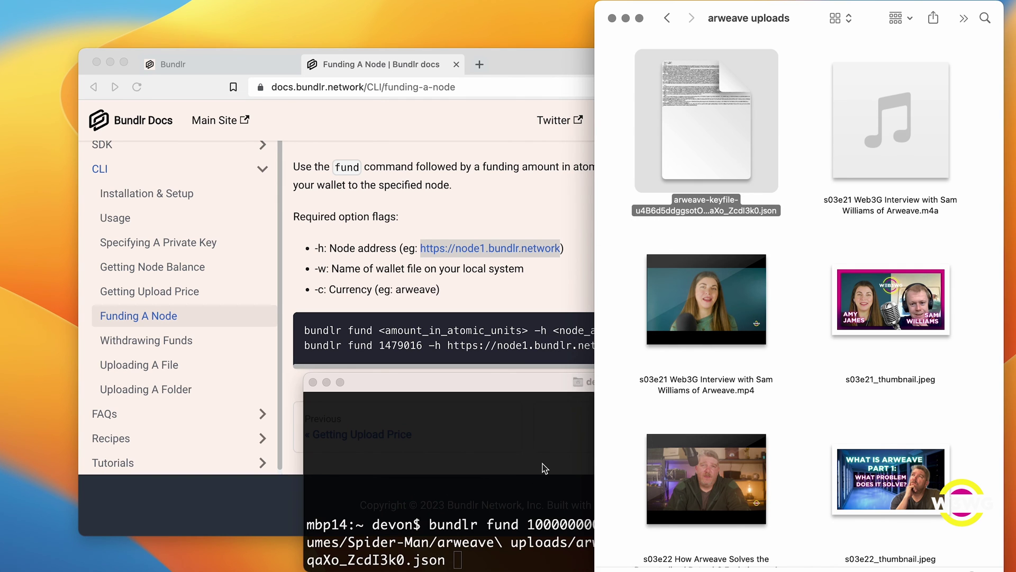
Check the currency flag in the docs and add "-c arweave" to the end of the fund command in Terminal.
left_click(551, 481)
left_click(529, 321)
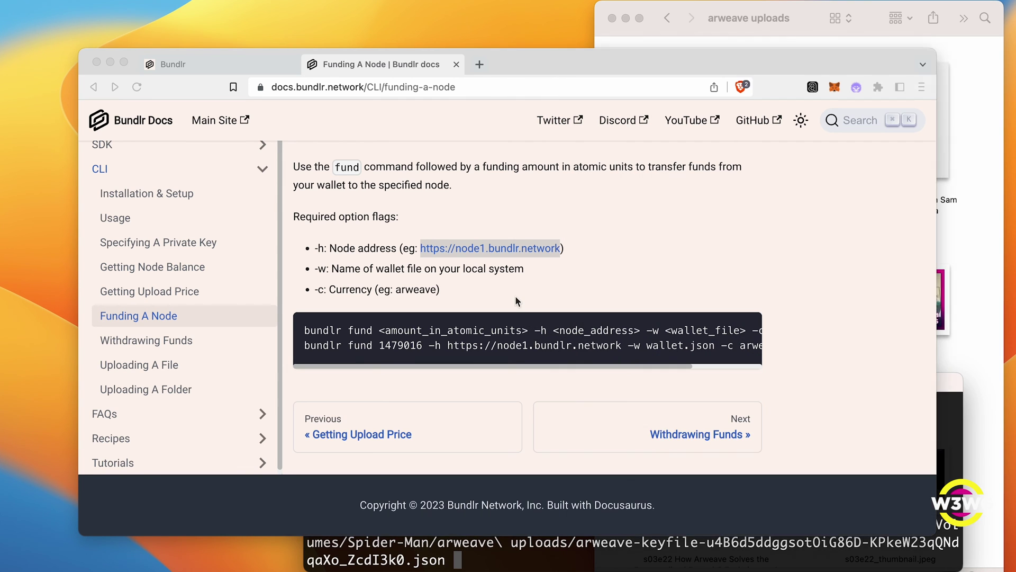
left_click(780, 566)
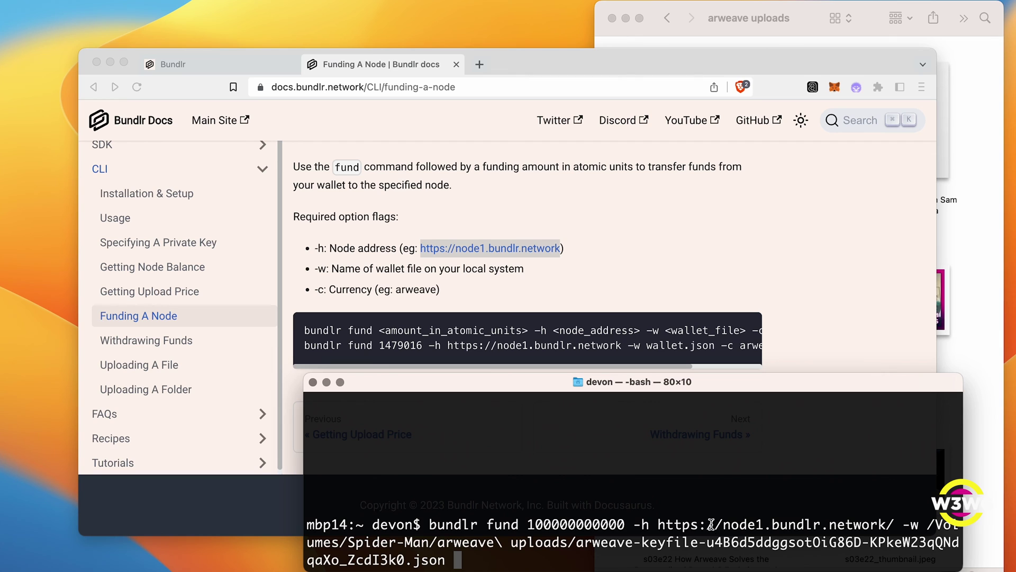
type("-c arweave")
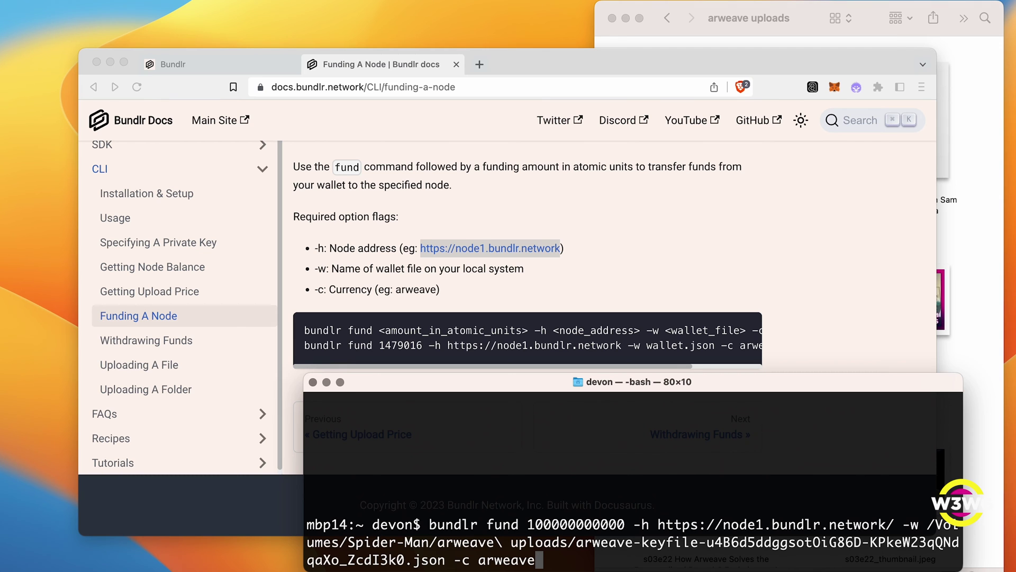
Examine the bigint message, confirmation and funding receipt in the other Terminal window holding the completed fund command, and move that window out of view.
double_click(662, 391)
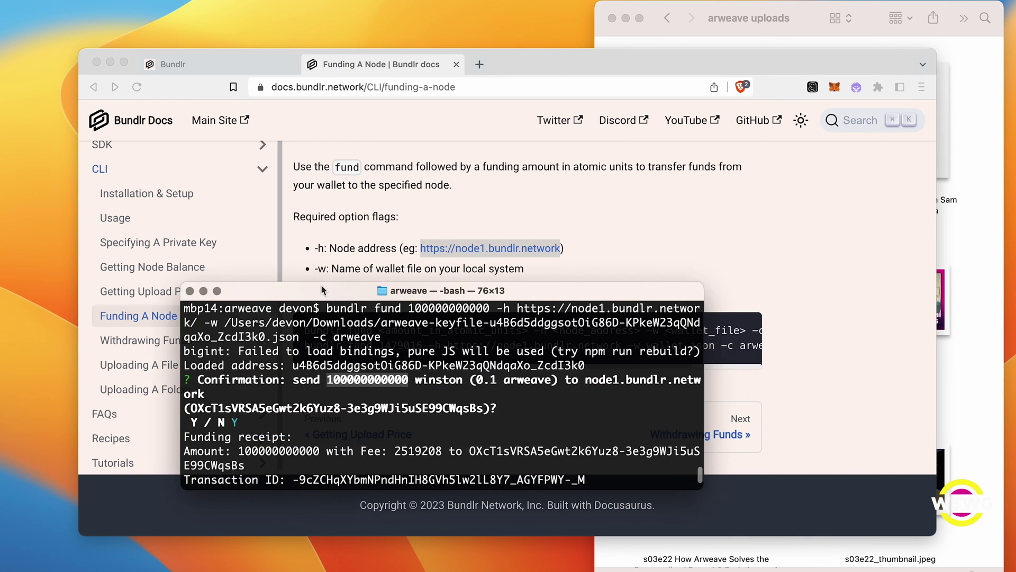
left_click_drag(323, 281, 404, 172)
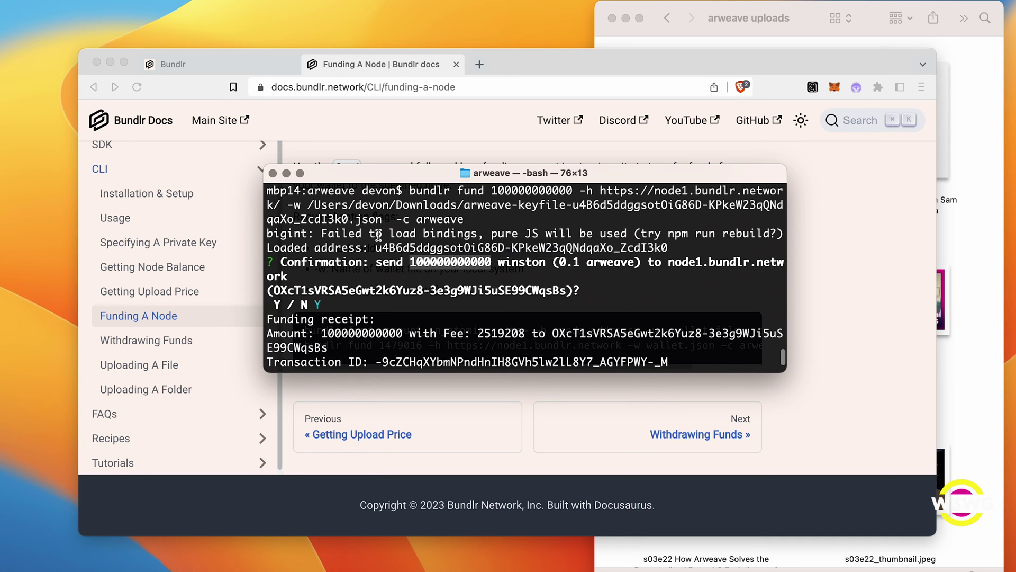
left_click_drag(266, 234, 772, 235)
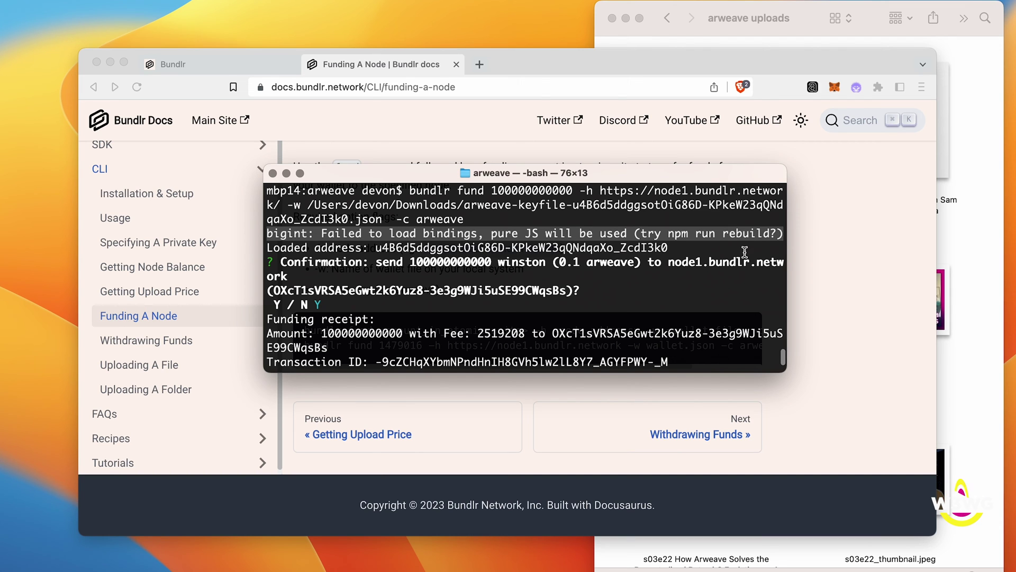
left_click(585, 230)
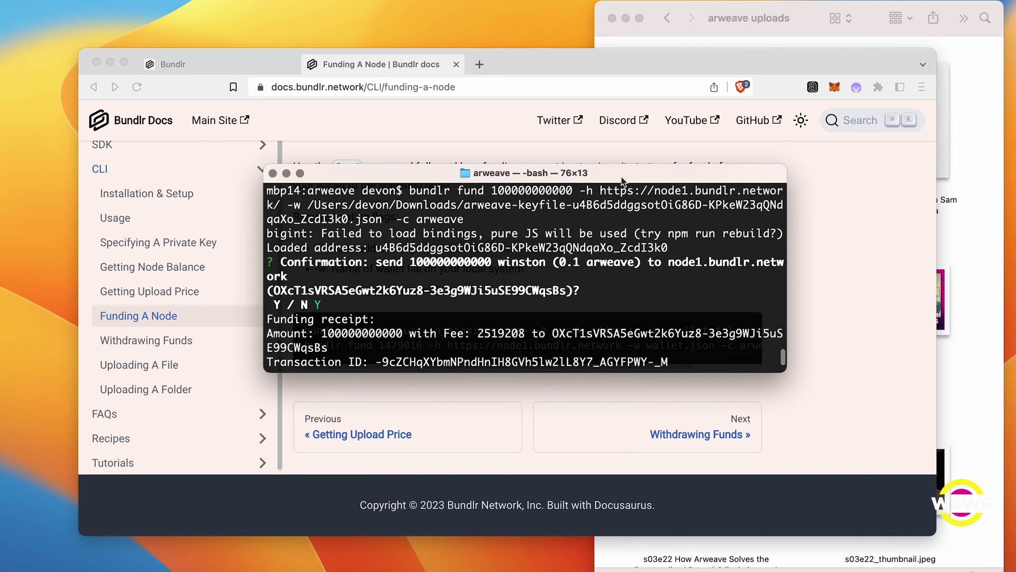
left_click_drag(622, 180, 1015, 275)
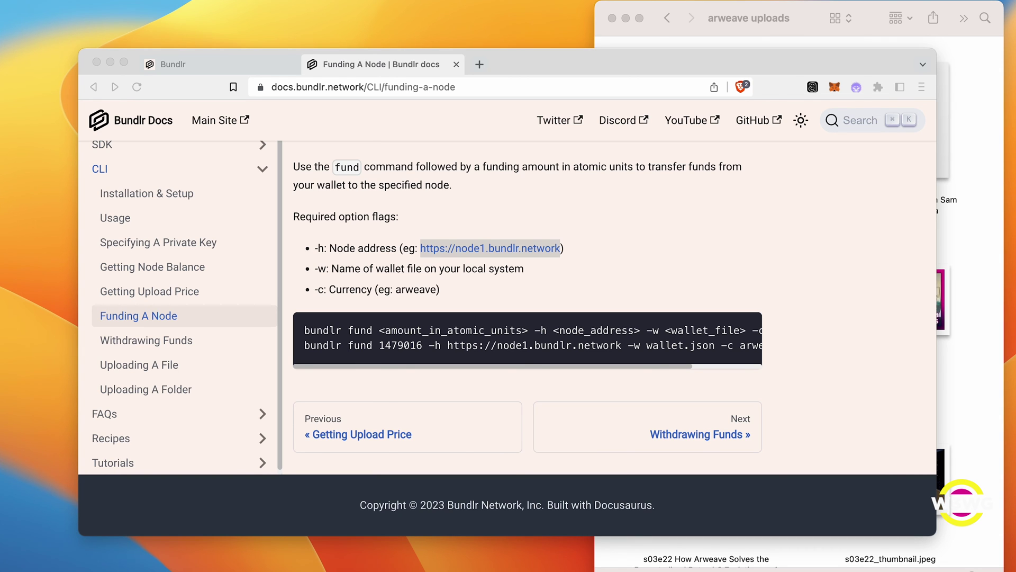
Return to the Bundlr CLI docs, open the Uploading A File page and reposition the windows so the example commands and Terminal are reachable.
key("super+Tab")
left_click_drag(791, 338, 525, 401)
left_click(699, 195)
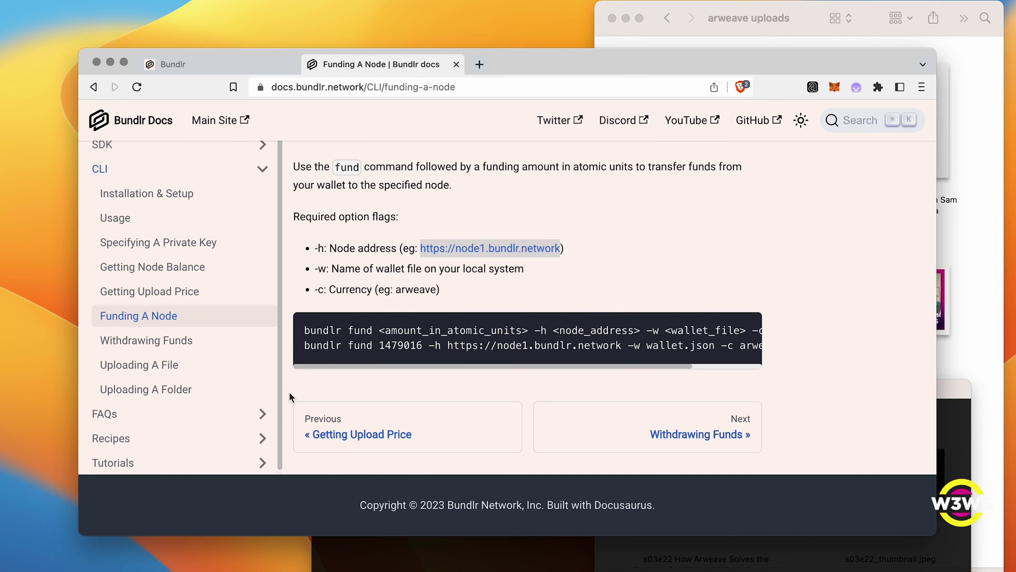
left_click(177, 367)
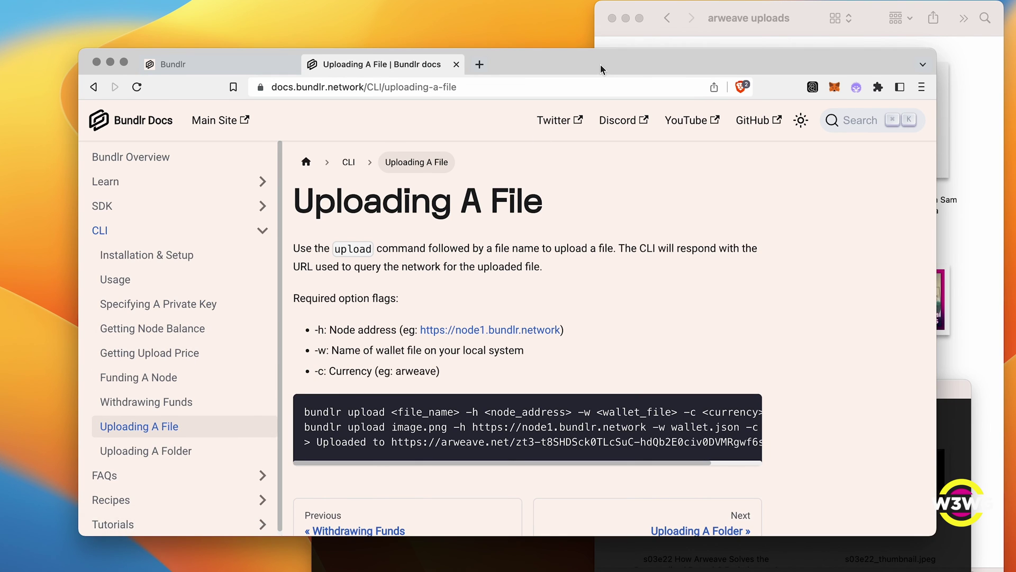
left_click_drag(600, 65, 539, 11)
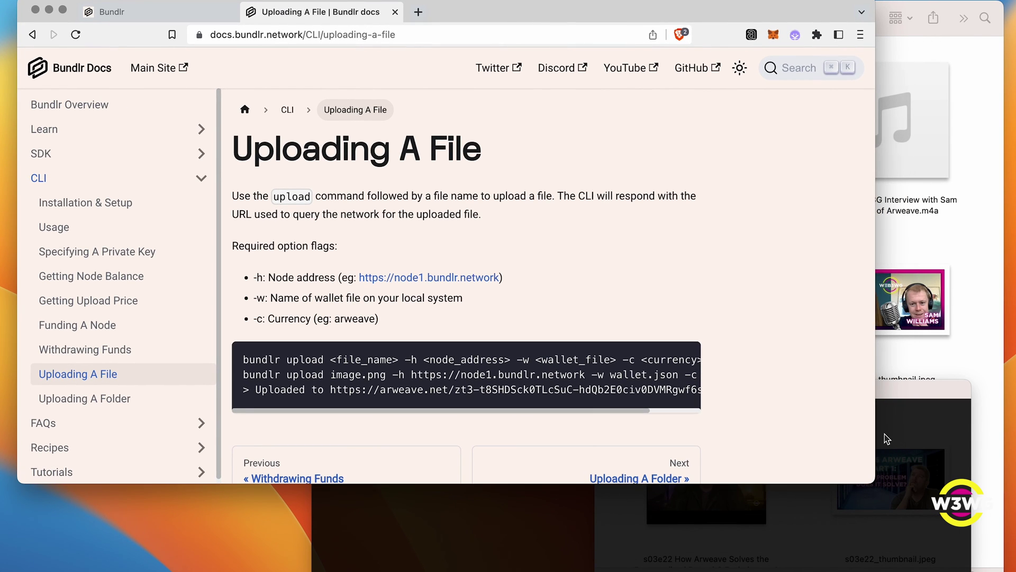
Start the command "bundlr upload" in Terminal with the path of s03e21_thumbnail.jpeg from the arweave uploads folder.
left_click(897, 509)
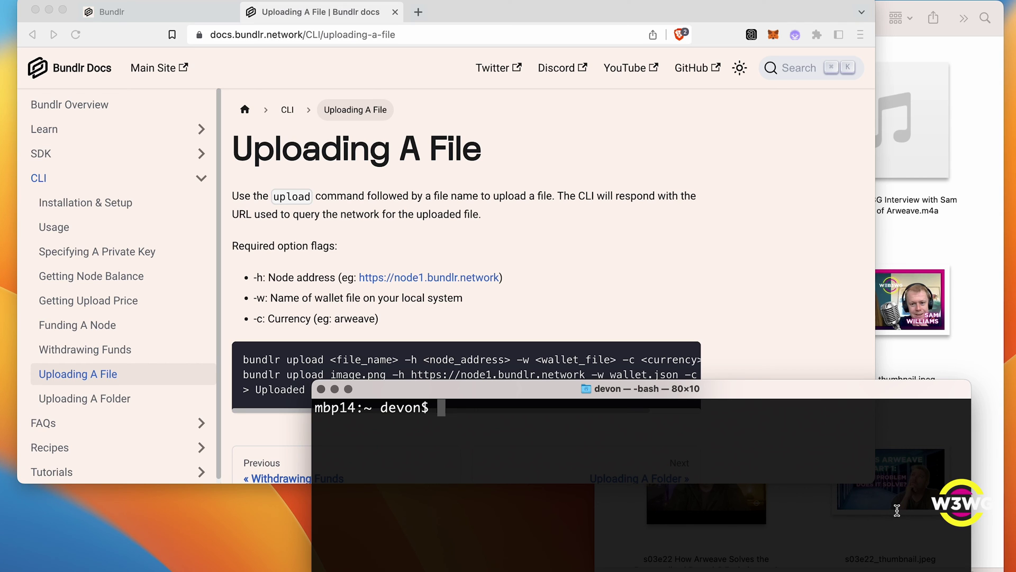
type("bundl")
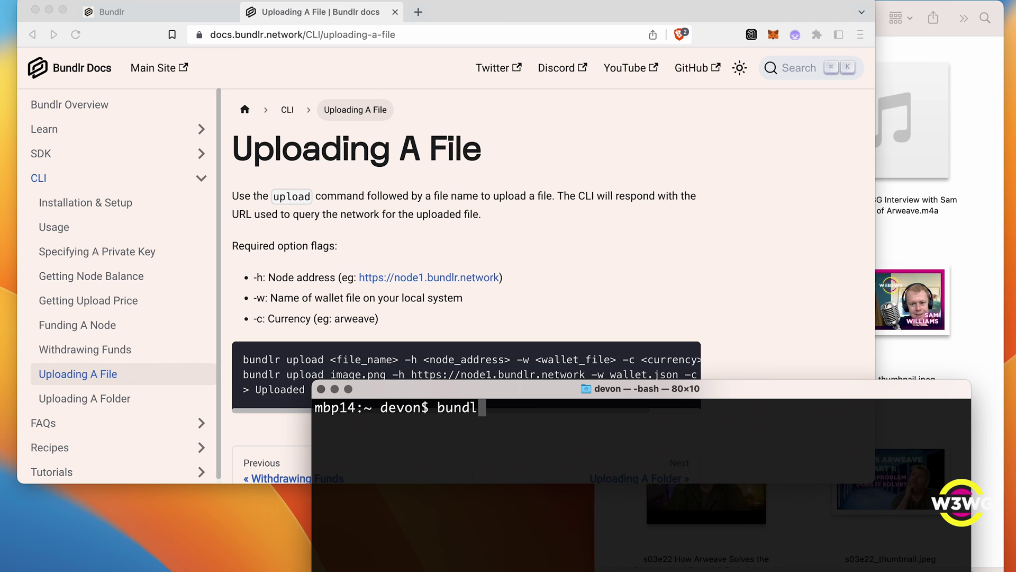
type("r upload")
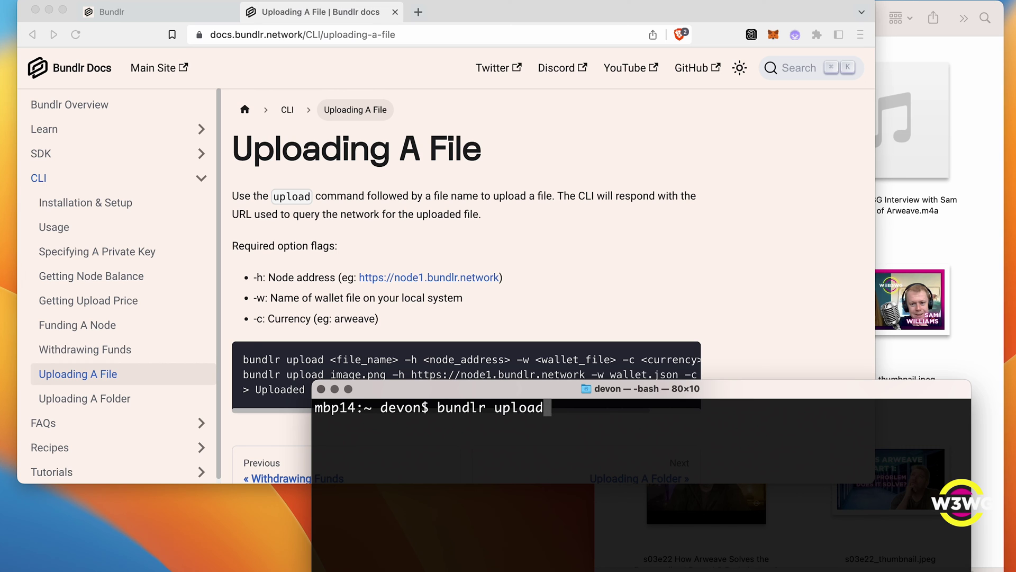
left_click(961, 346)
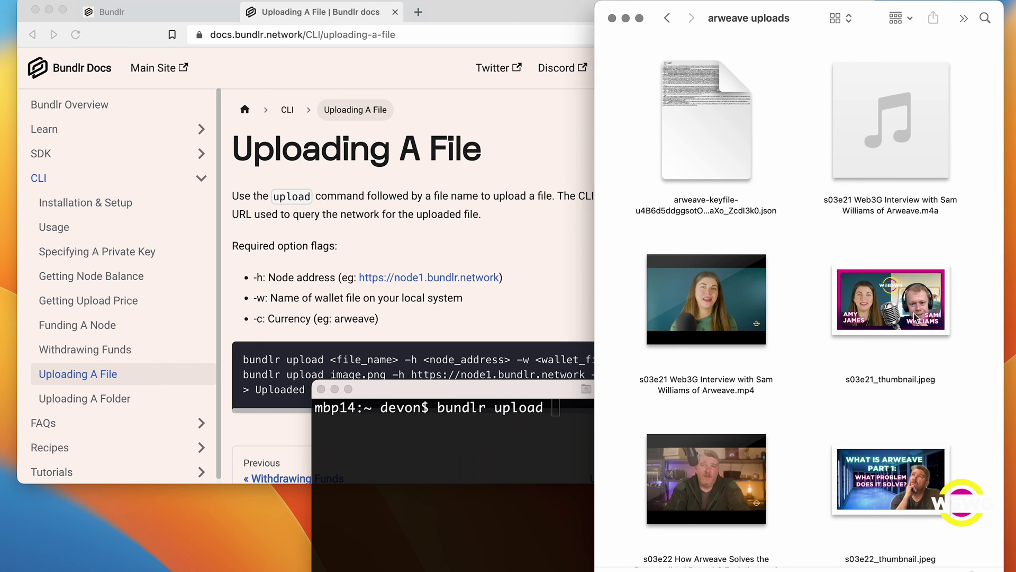
left_click_drag(914, 316, 560, 470)
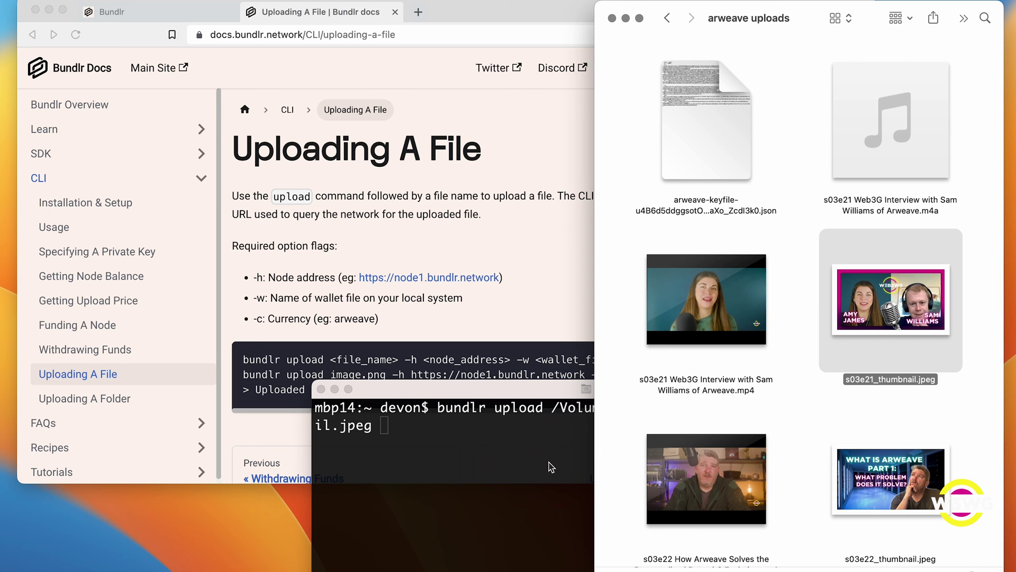
left_click(541, 459)
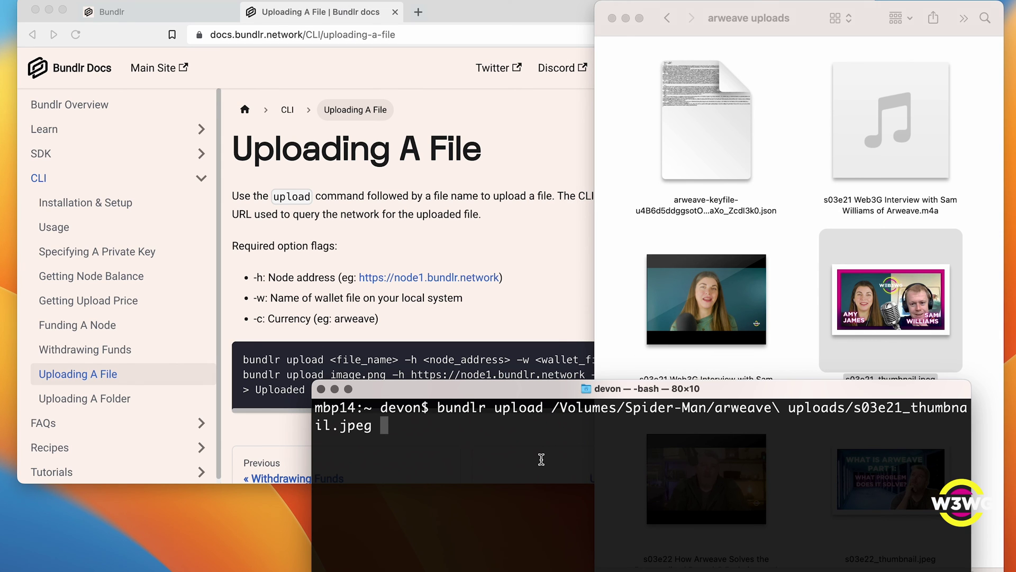
type("-h")
left_click(538, 300)
right_click(471, 279)
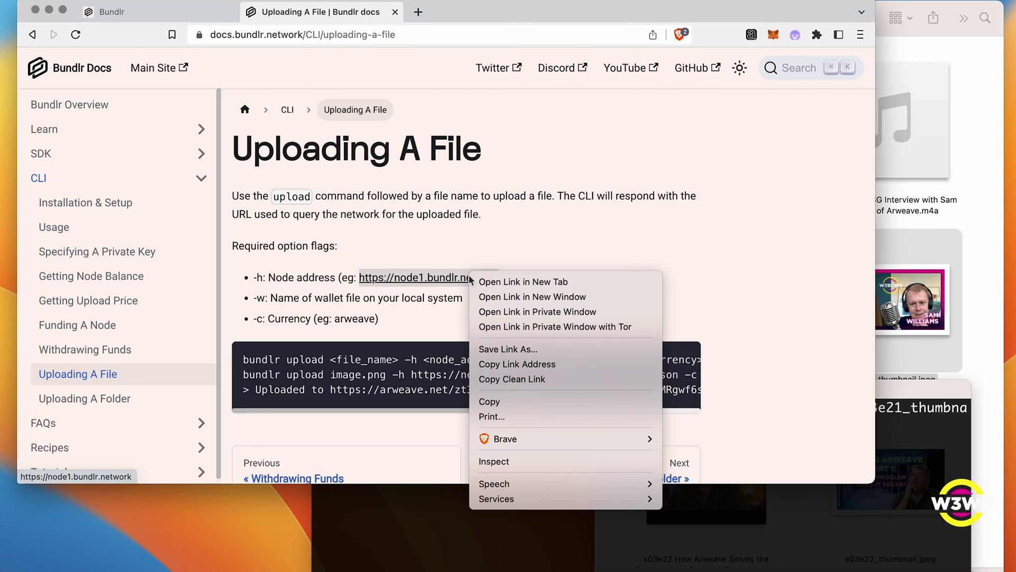
left_click(511, 379)
left_click(586, 538)
key("super+v")
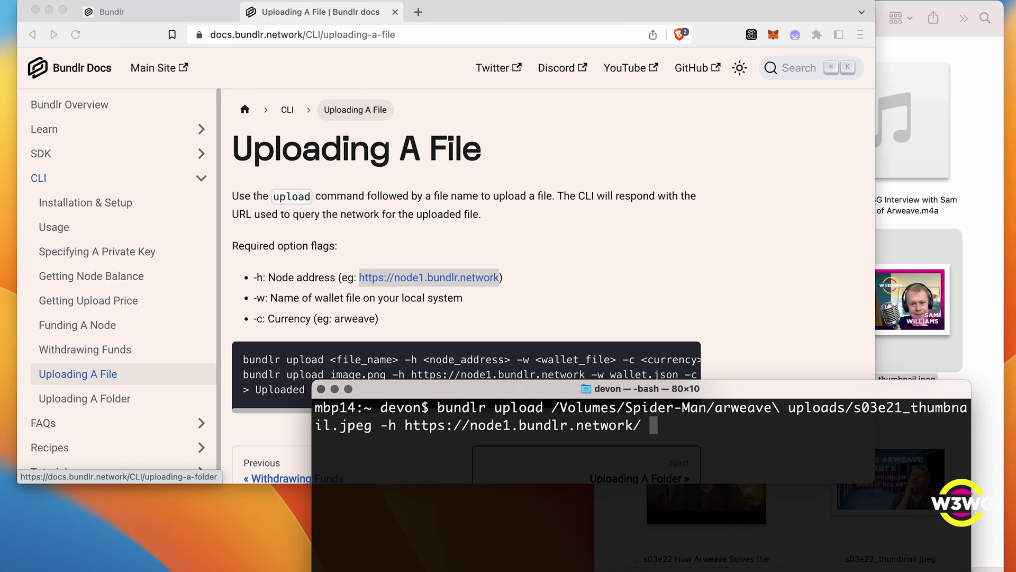
Add the -w flag to the upload command with the path of the arweave-keyfile JSON from the arweave uploads folder.
type("-w")
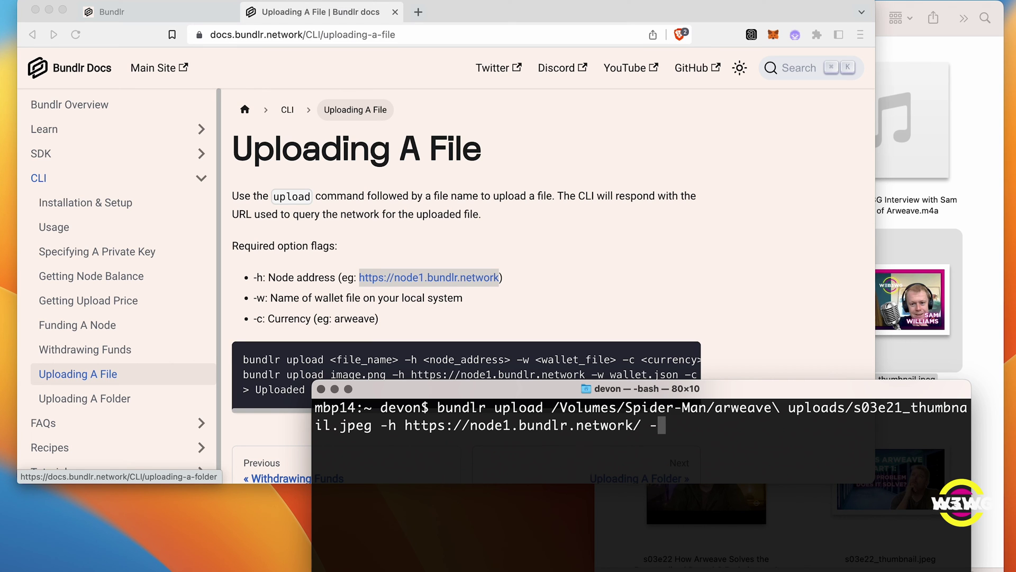
left_click(986, 341)
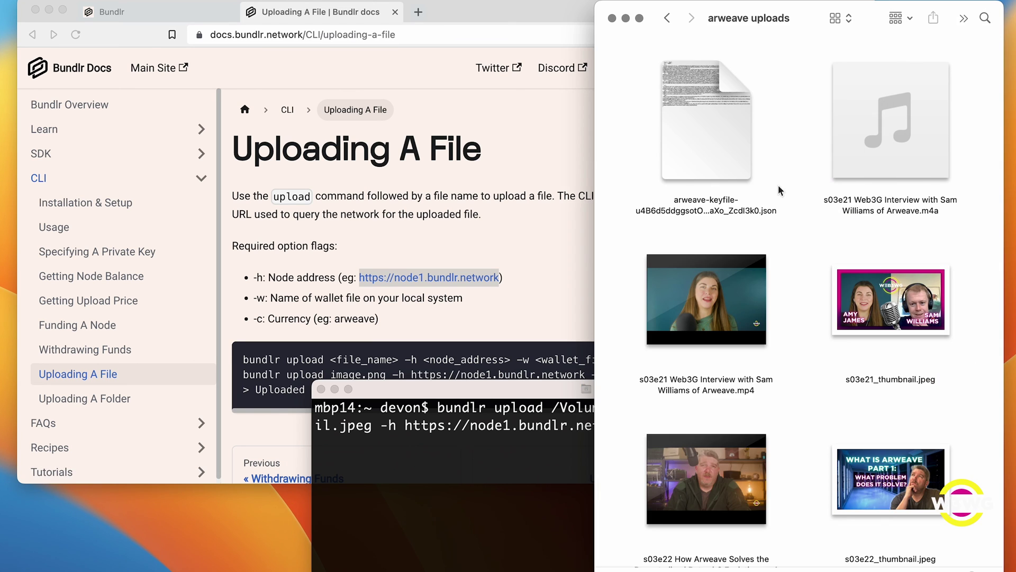
left_click_drag(696, 123, 519, 479)
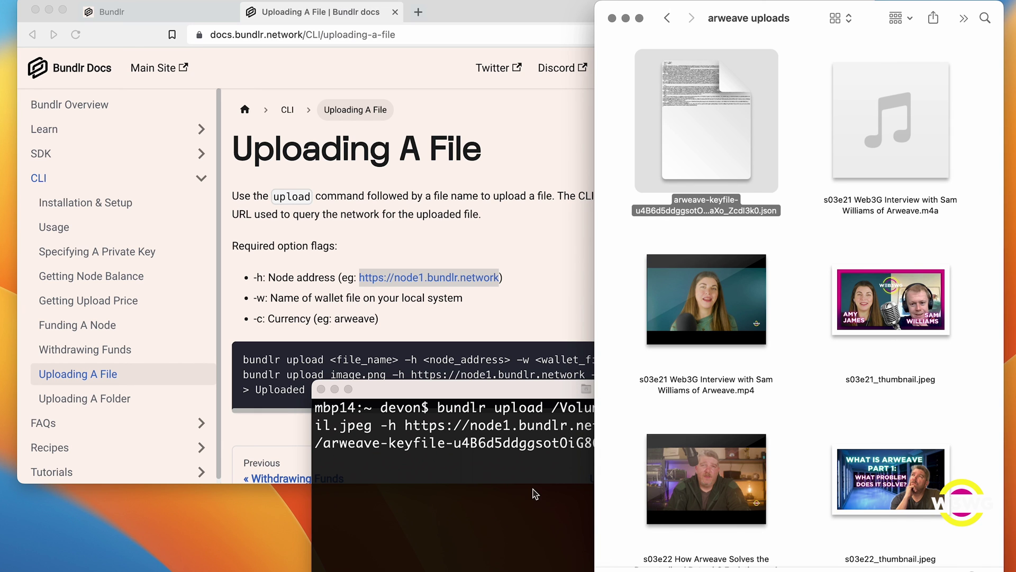
Complete the upload command with "-c arweave" and run it.
left_click(537, 231)
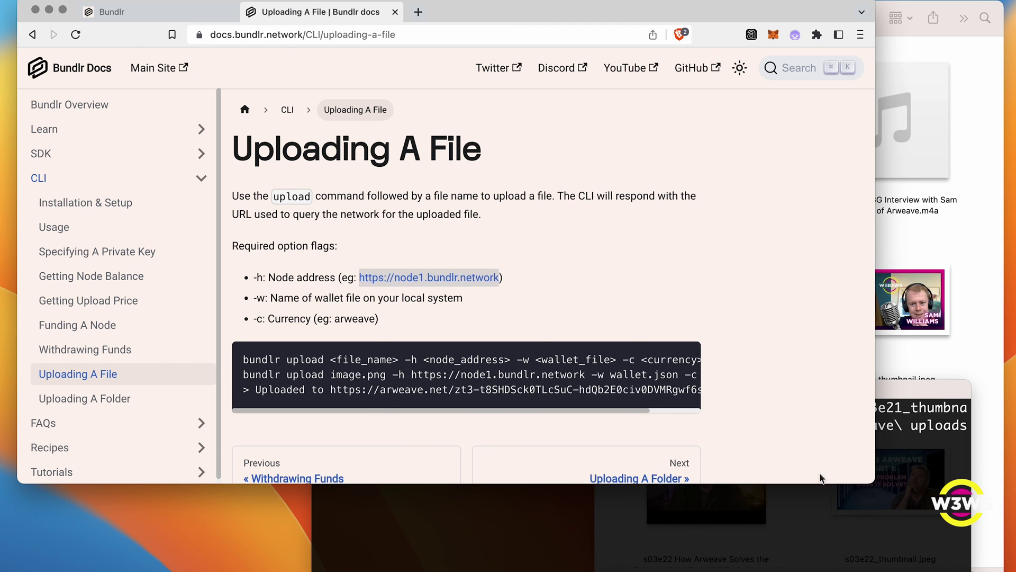
type("-c ")
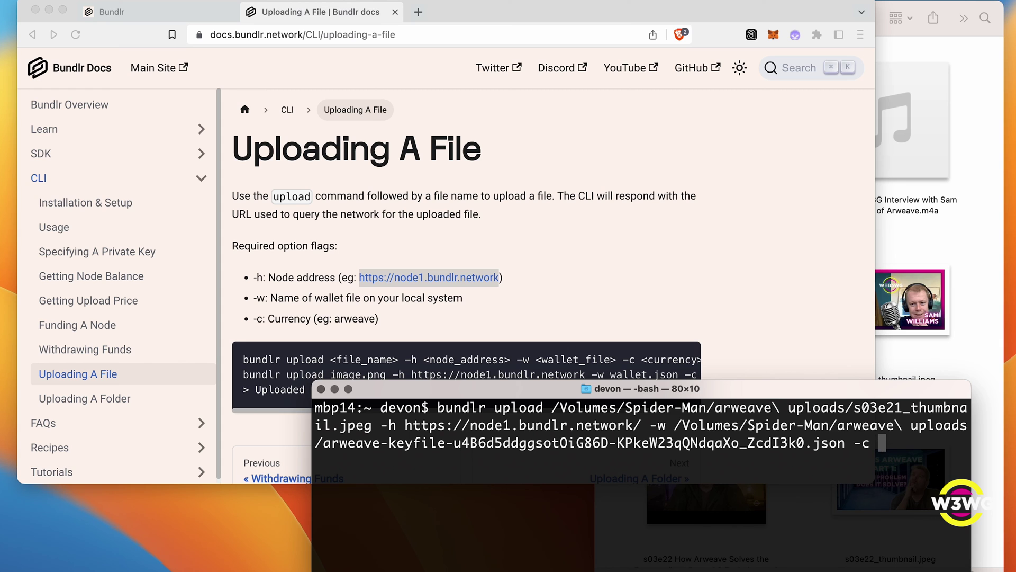
type("arweave")
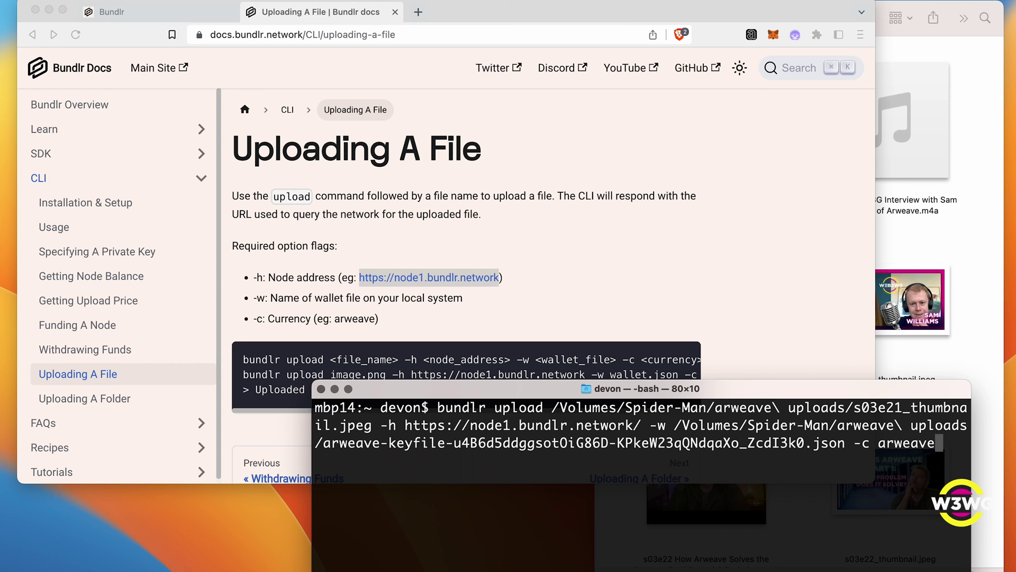
key("Return")
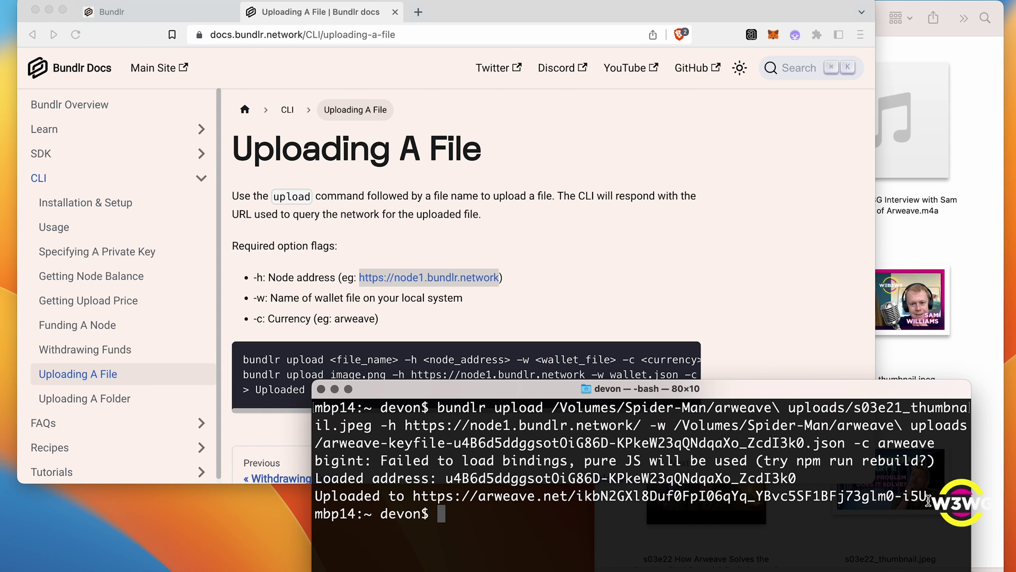
Copy the uploaded file's arweave.net address from the Terminal output and open it in a new browser tab to view the thumbnail.
left_click_drag(926, 498, 415, 500)
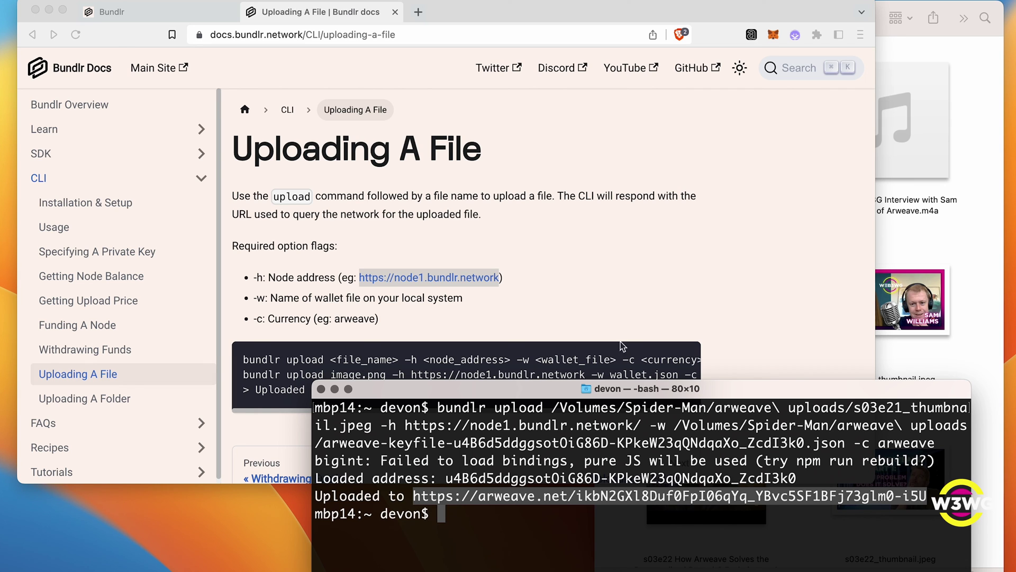
left_click(606, 295)
key("super+t")
key("super+v")
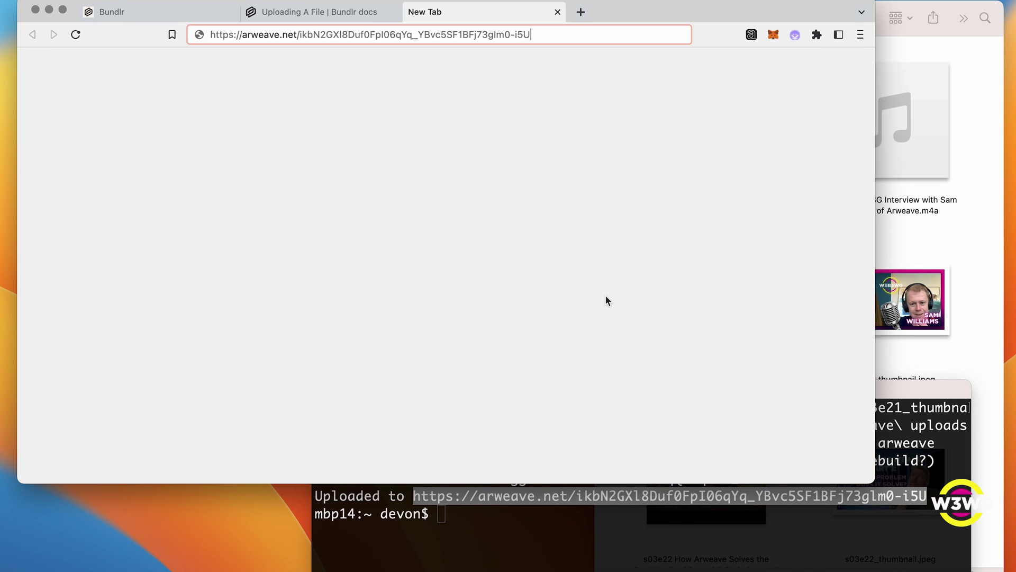
key("Return")
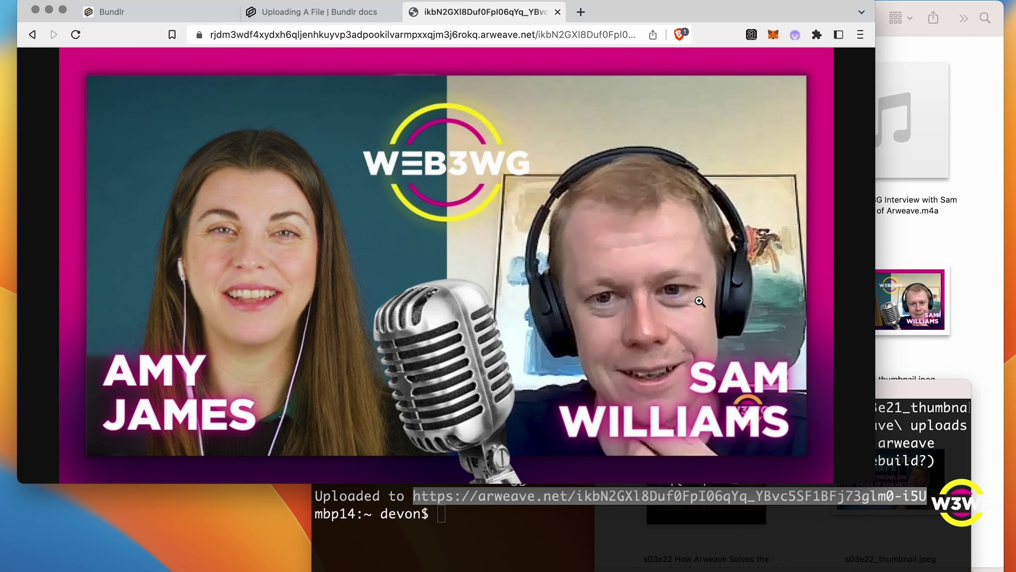
Switch back to the Uploading A File docs page and look over the list of CLI topics.
key("super+1")
key("super+2")
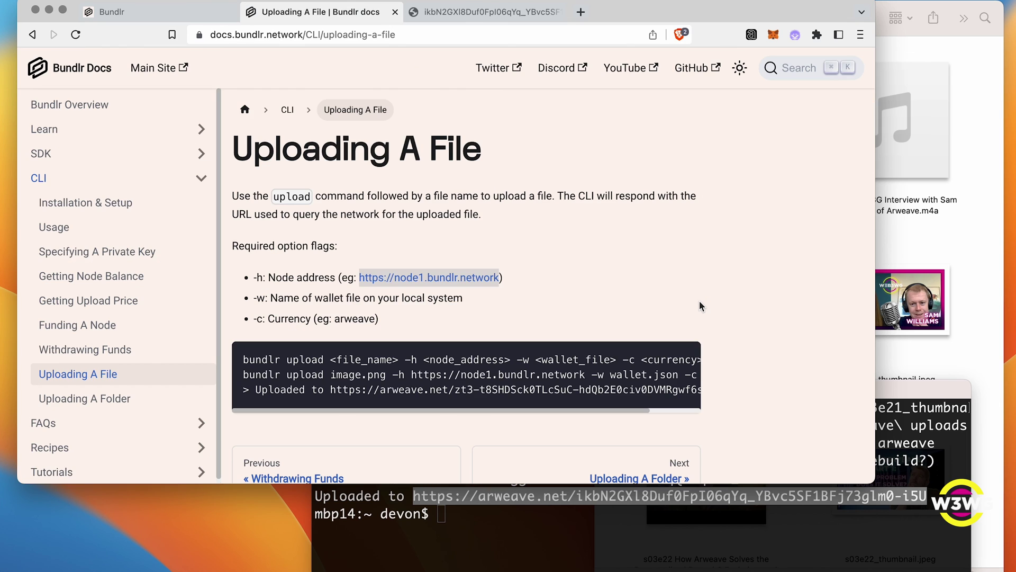
scroll(139, 211, "down", 1)
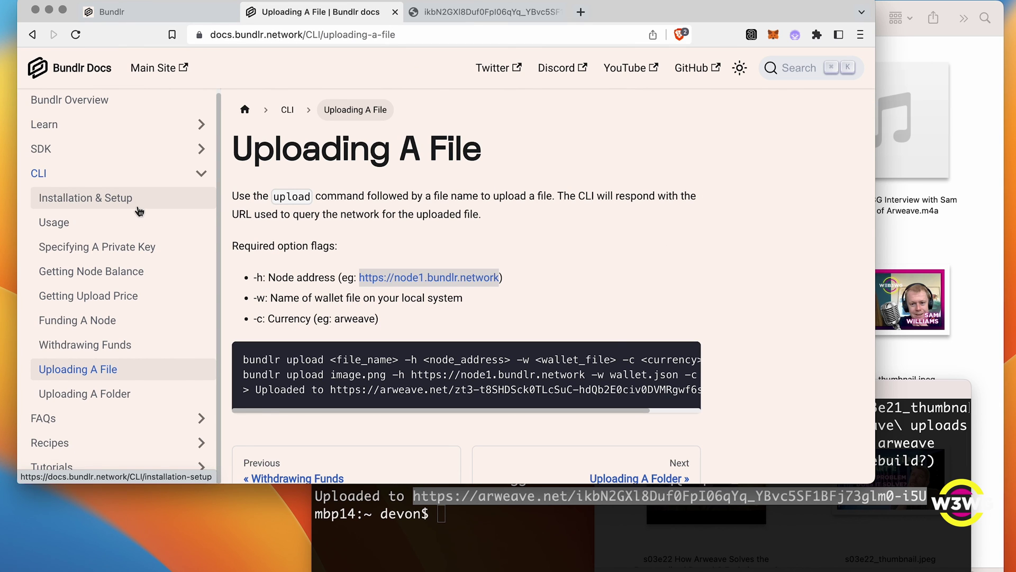
scroll(137, 280, "up", 1)
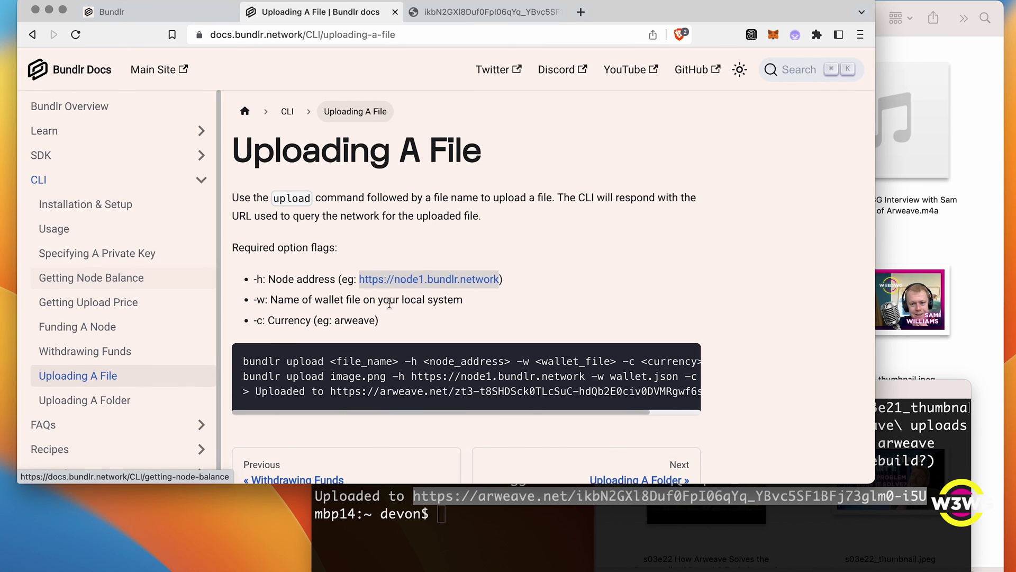